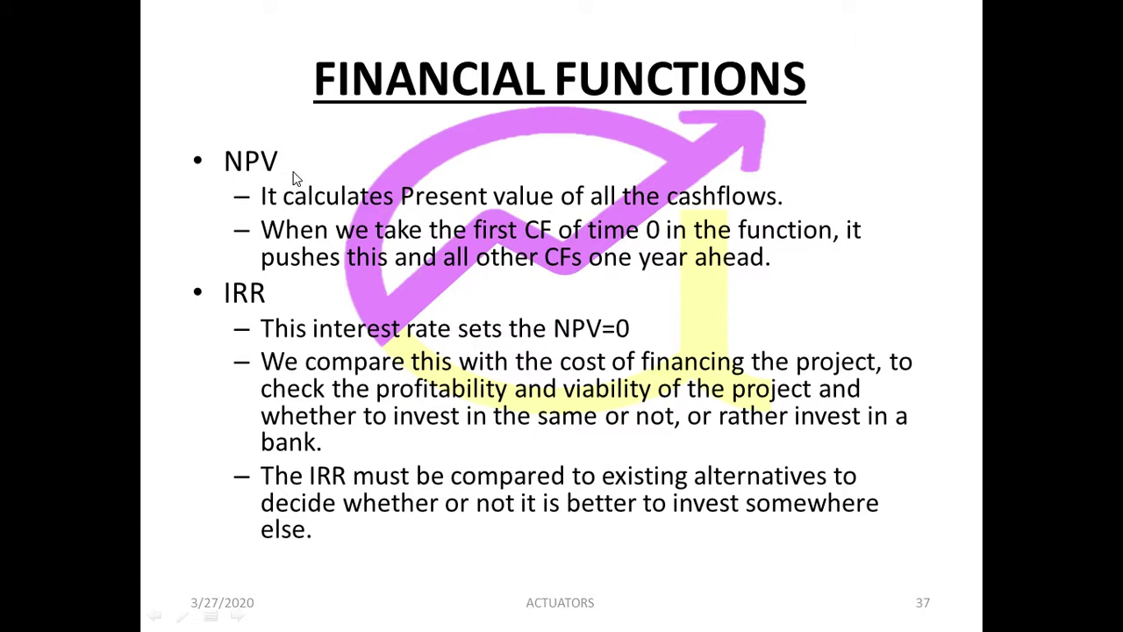
- Leave the NPV/IRR 'FINANCIAL FUNCTIONS' slide show by calling up the window switcher
{"action": "key", "text": "alt+Tab"}
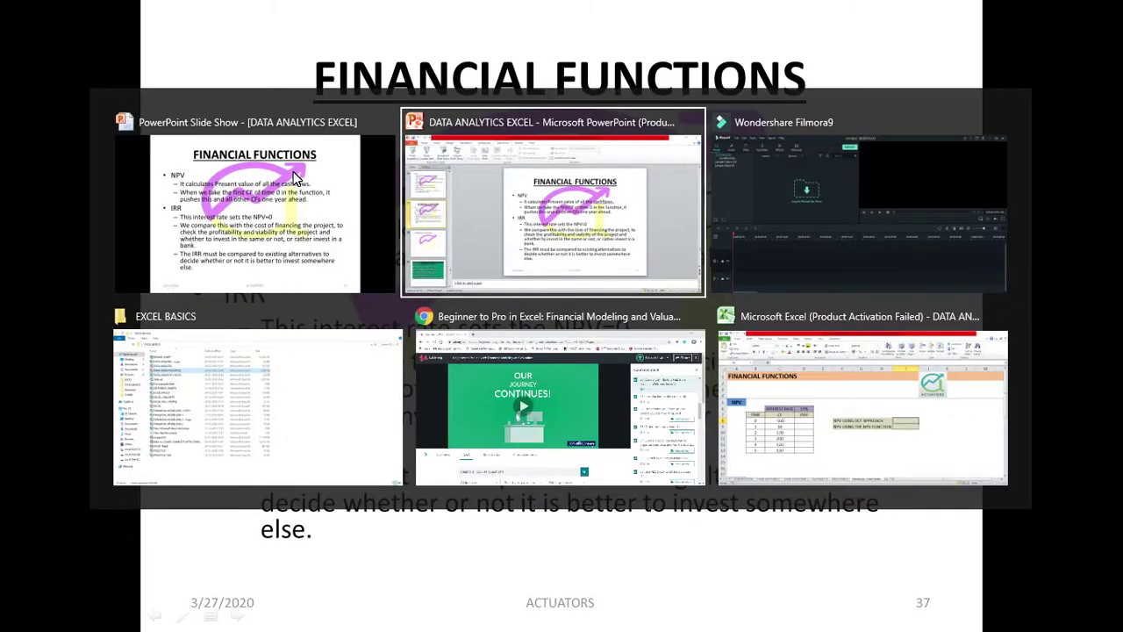
- Switch to Excel's FINANCIAL FUNCTIONS sheet and zoom from 140% to 160%
{"action": "key", "text": "alt+Tab"}
{"action": "key", "text": "alt+Tab"}
{"action": "key", "text": "alt+Tab"}
{"action": "key", "text": "alt+Tab"}
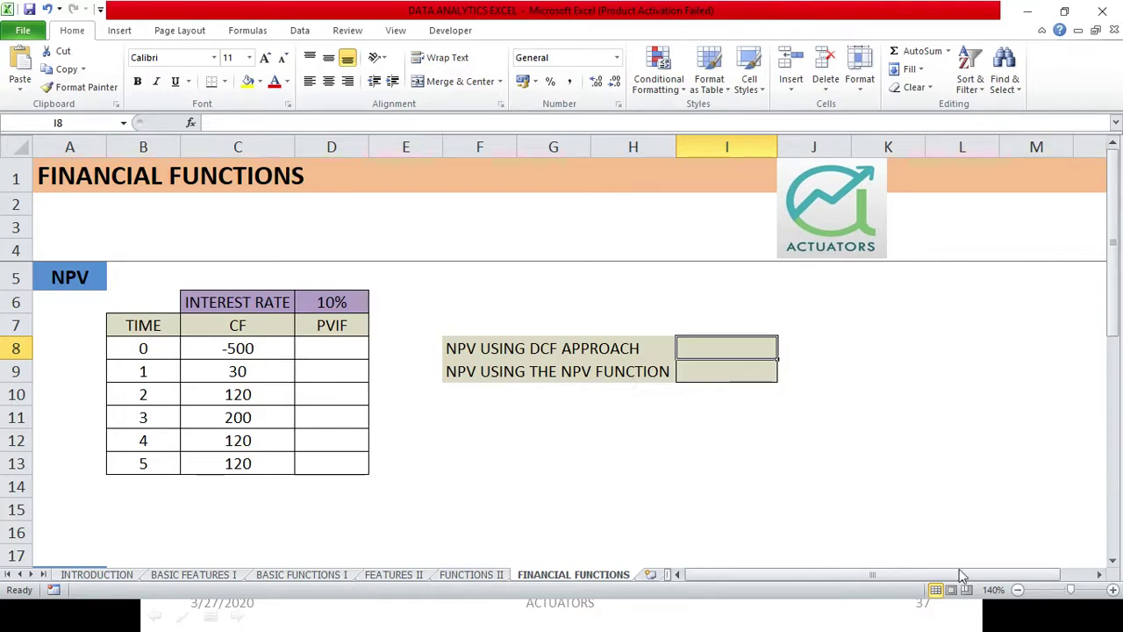
{"action": "left_click", "coordinate": [1113, 590]}
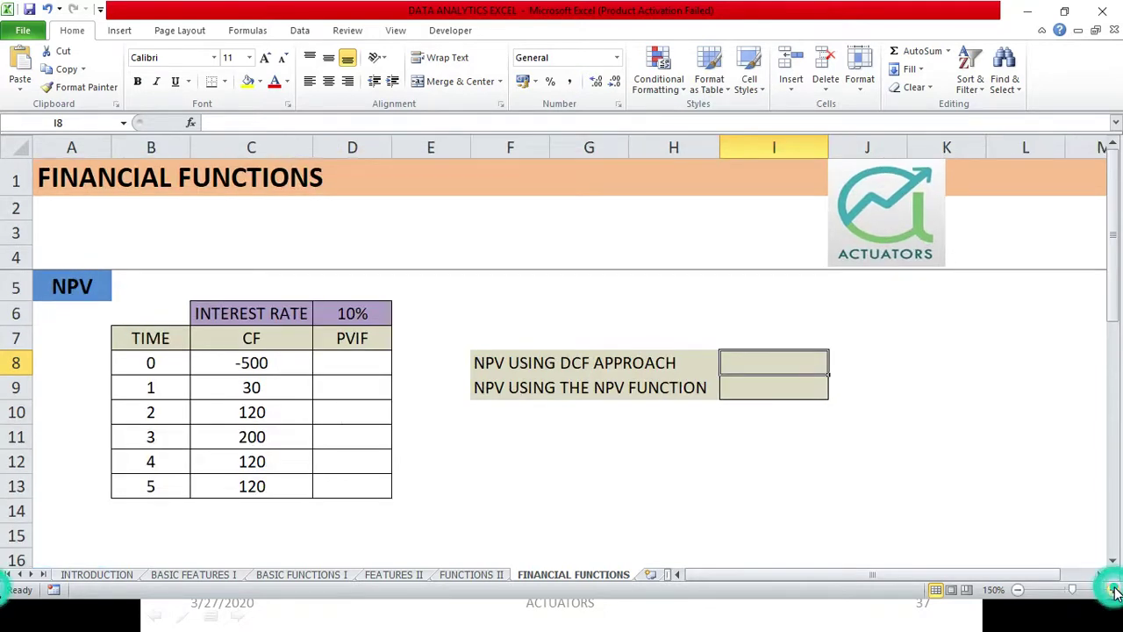
{"action": "left_click", "coordinate": [1113, 589]}
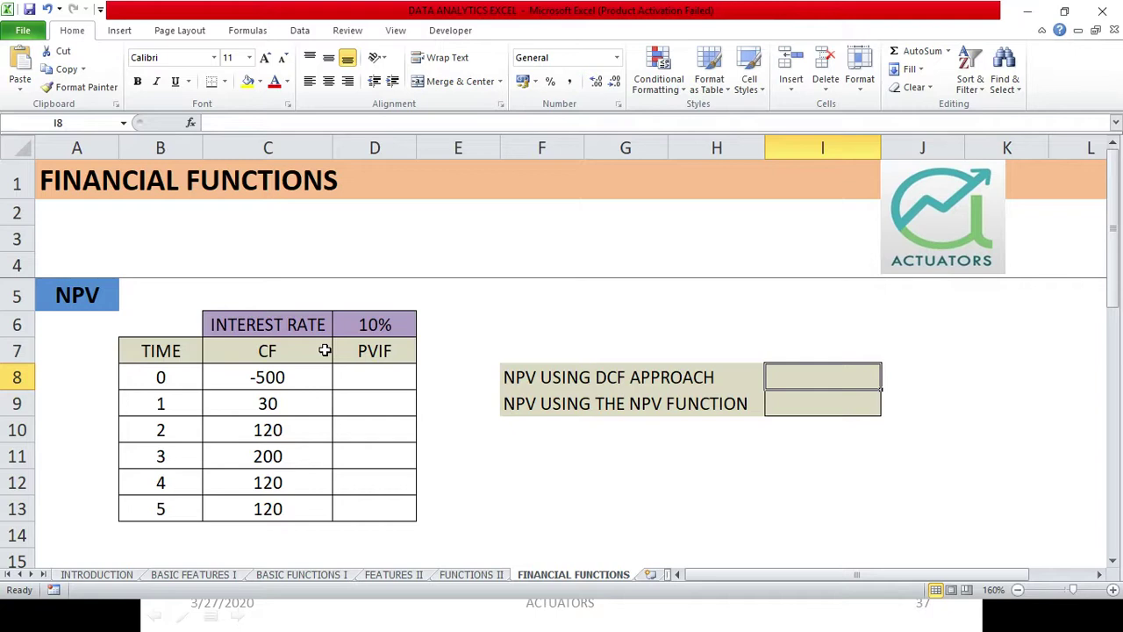
- Enter =C8/(1+$D$6)^B8 in D8 to discount the time-0 cash flow of -500
{"action": "left_click", "coordinate": [402, 384]}
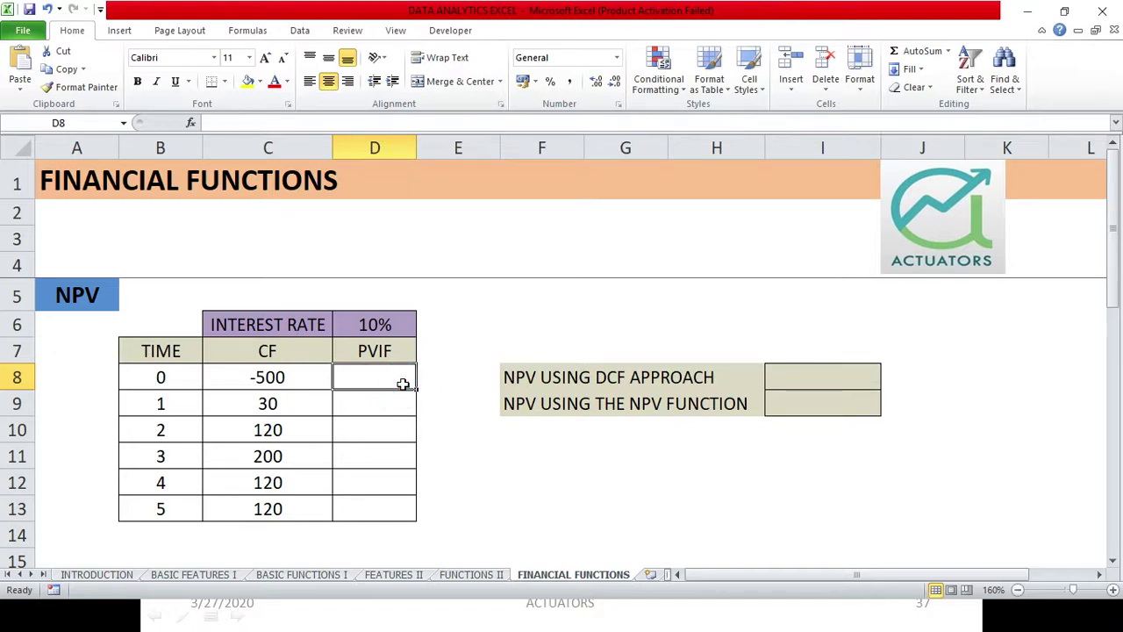
{"action": "type", "text": "="}
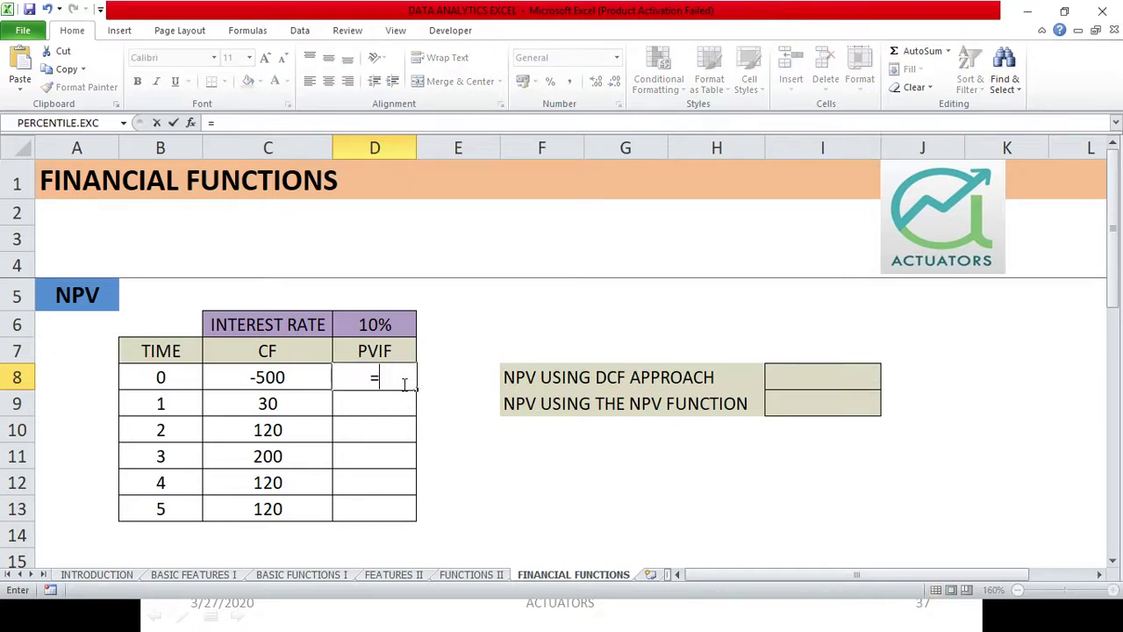
{"action": "left_click", "coordinate": [308, 374]}
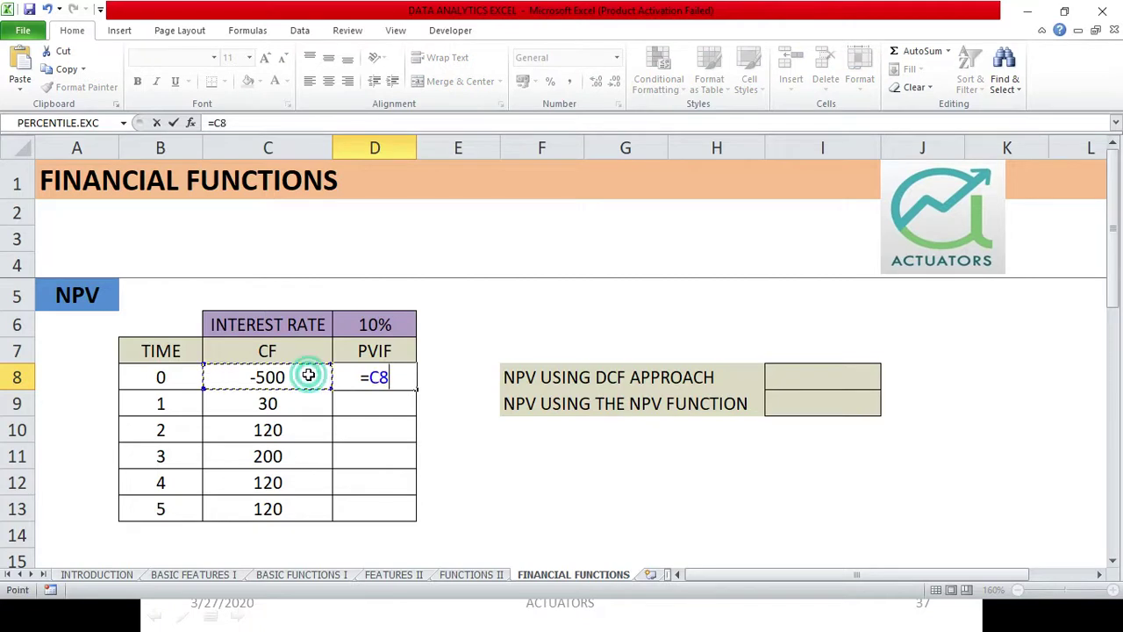
{"action": "type", "text": "("}
{"action": "key", "text": "BackSpace"}
{"action": "type", "text": "/"}
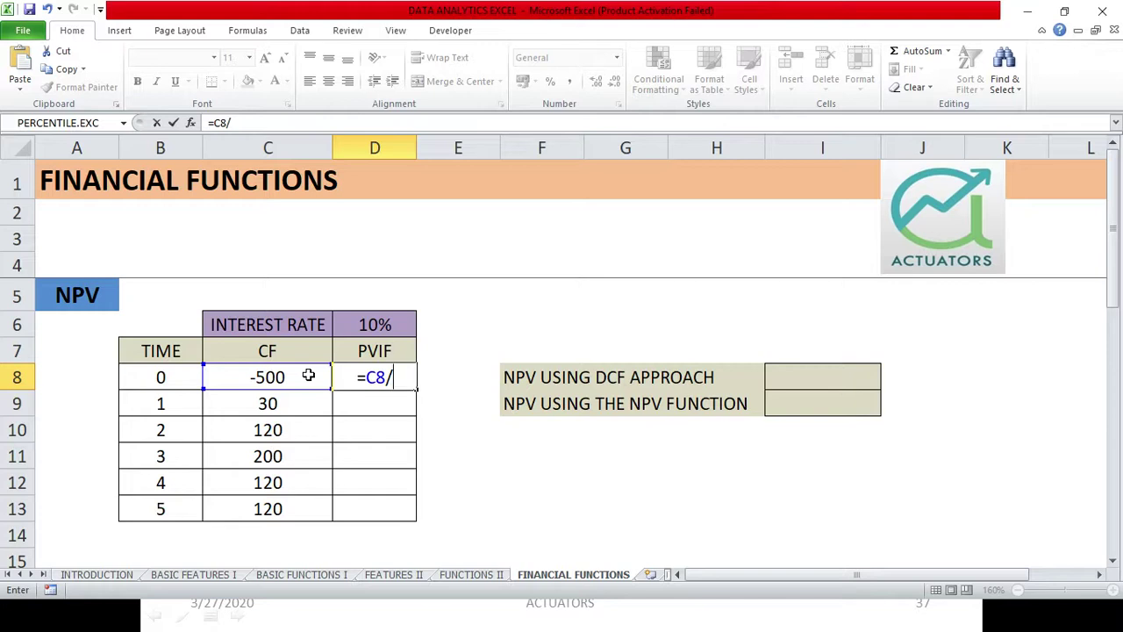
{"action": "type", "text": "("}
{"action": "type", "text": "1+"}
{"action": "left_click", "coordinate": [375, 326]}
{"action": "type", "text": ")"}
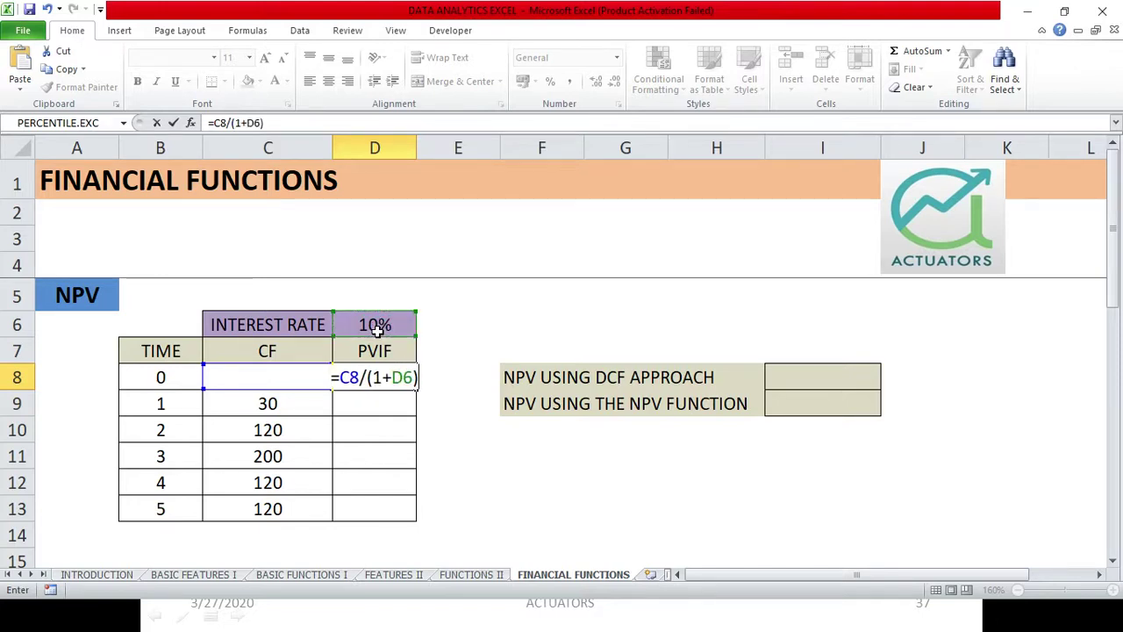
{"action": "type", "text": "^"}
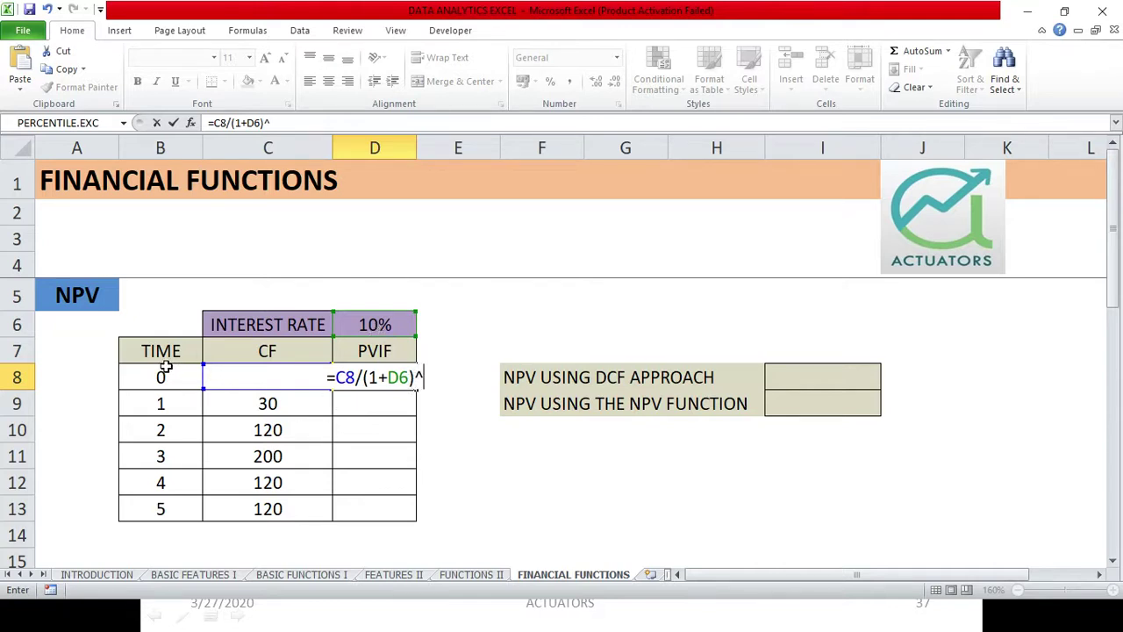
{"action": "left_click", "coordinate": [164, 371]}
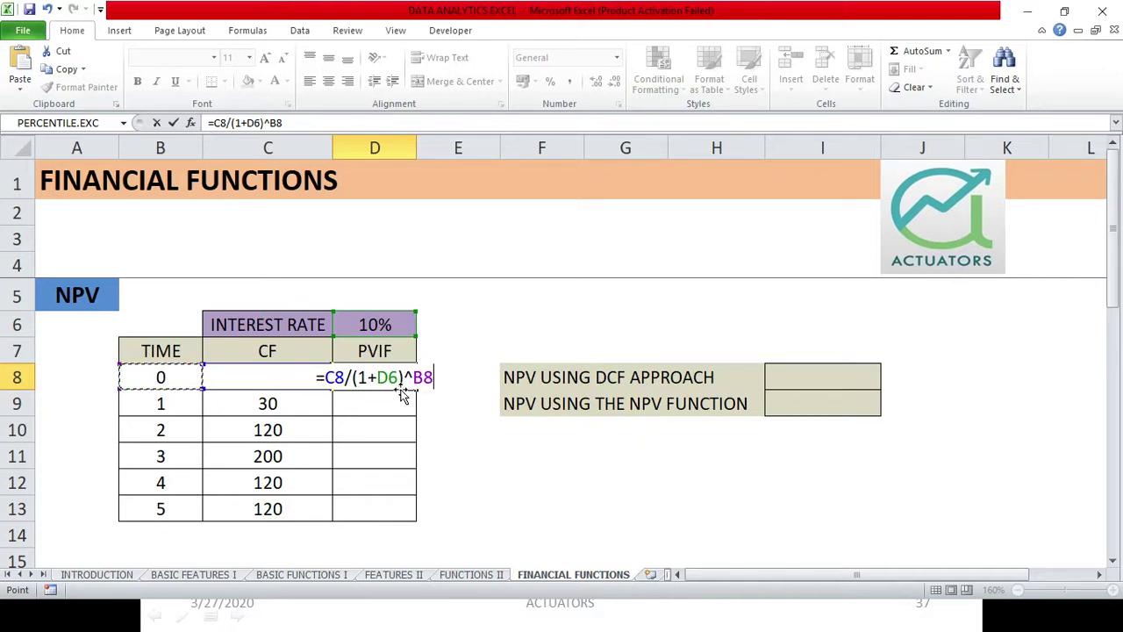
{"action": "left_click", "coordinate": [398, 378]}
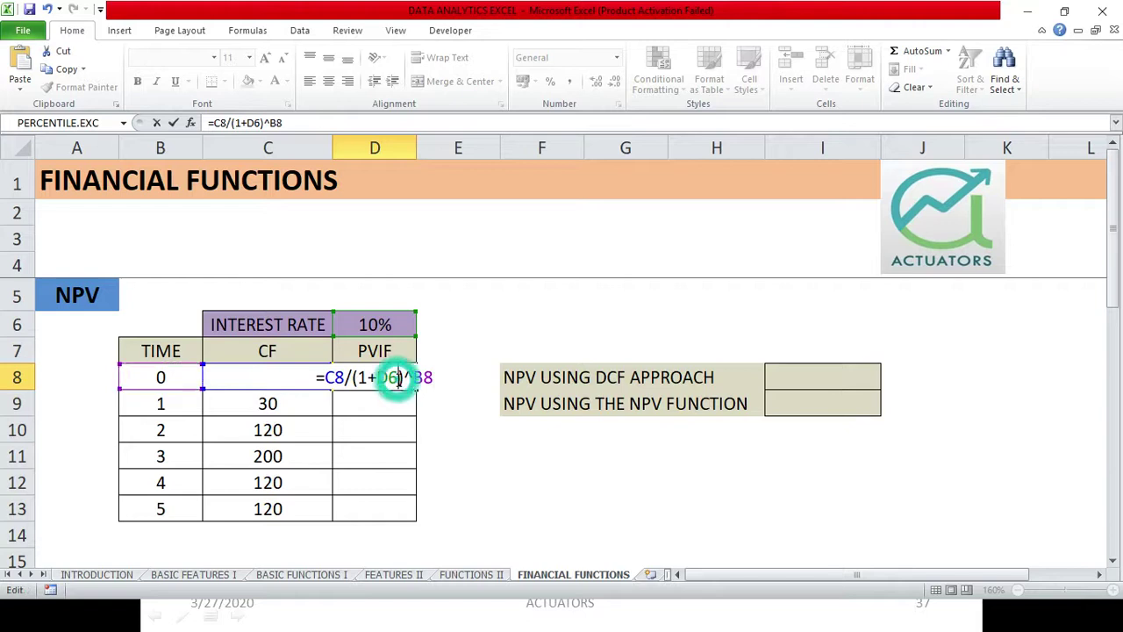
{"action": "key", "text": "F4"}
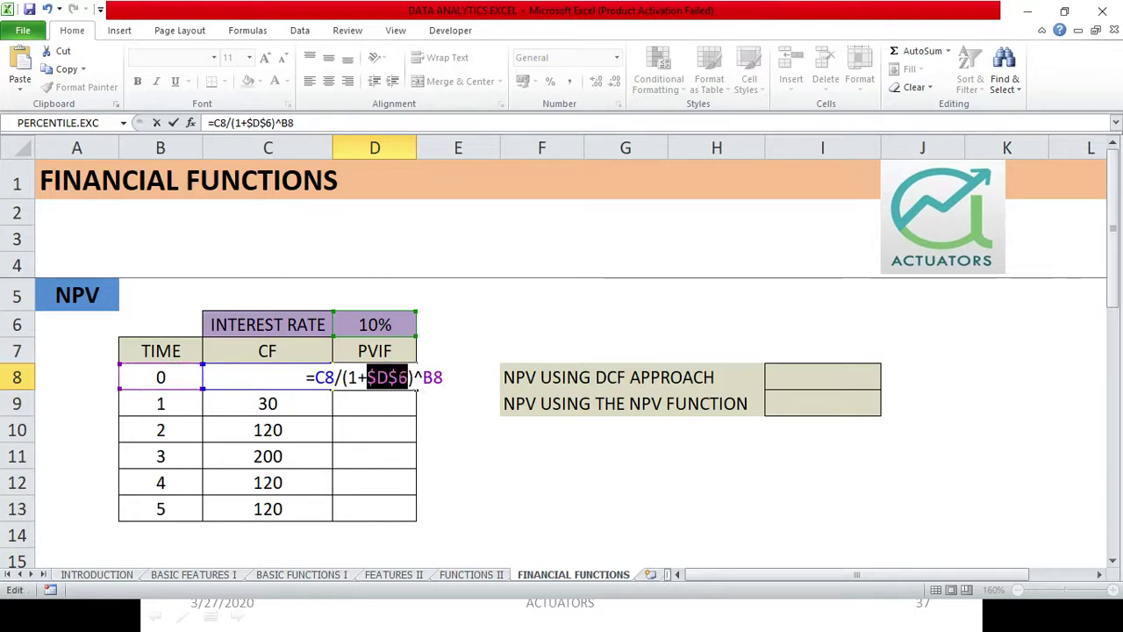
{"action": "left_click", "coordinate": [415, 379]}
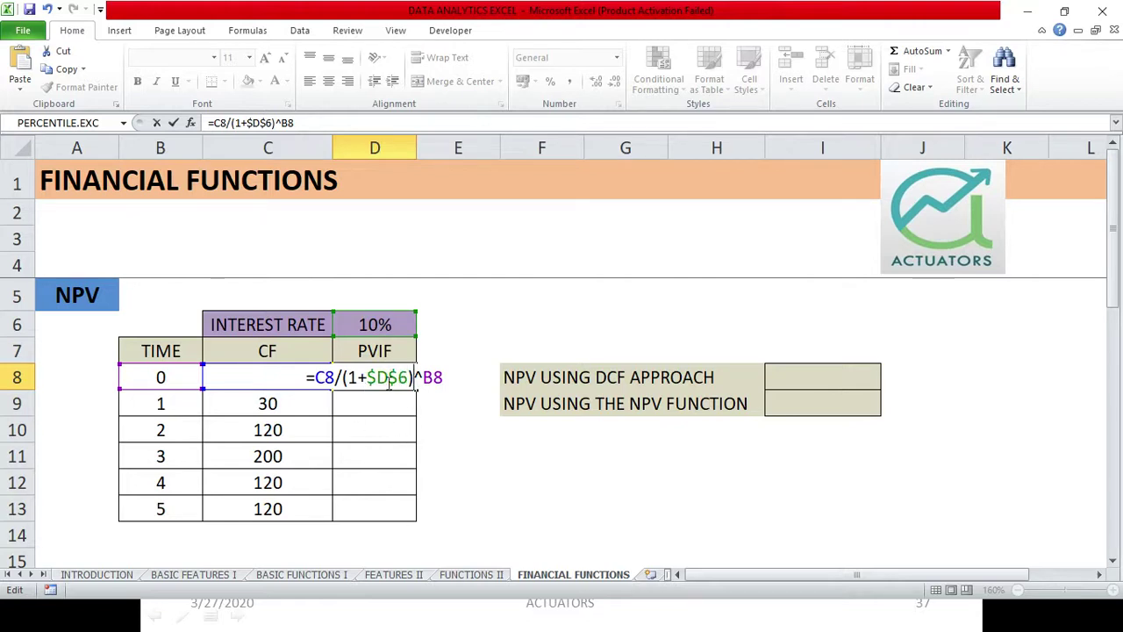
- Commit the D8 formula, fill it down to D13, and check D9's references
{"action": "key", "text": "Return"}
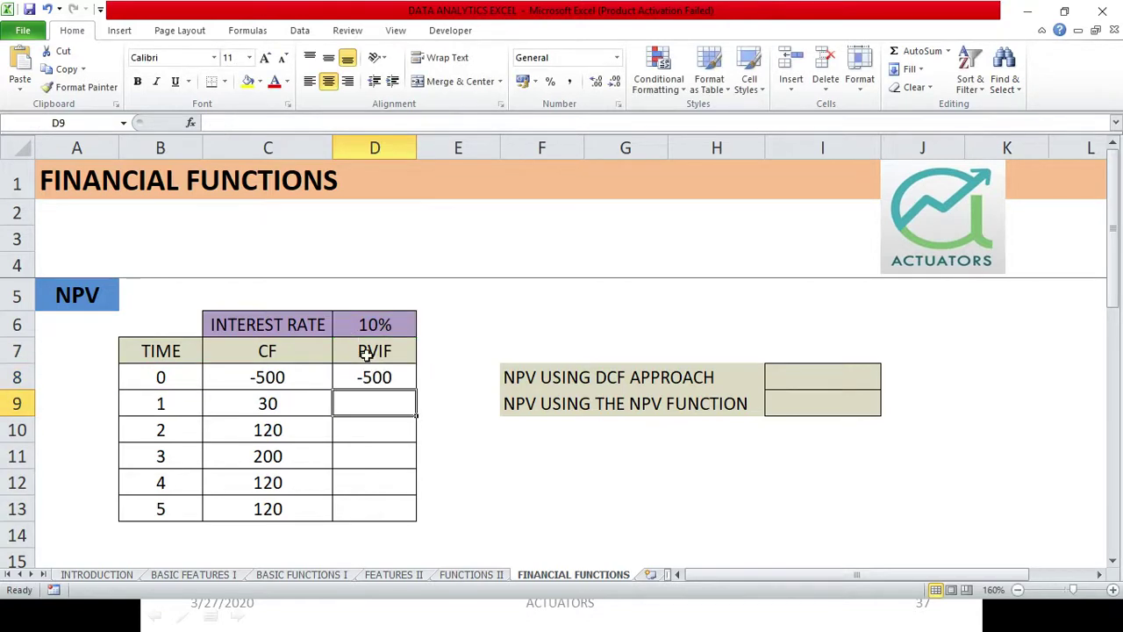
{"action": "left_click", "coordinate": [395, 375]}
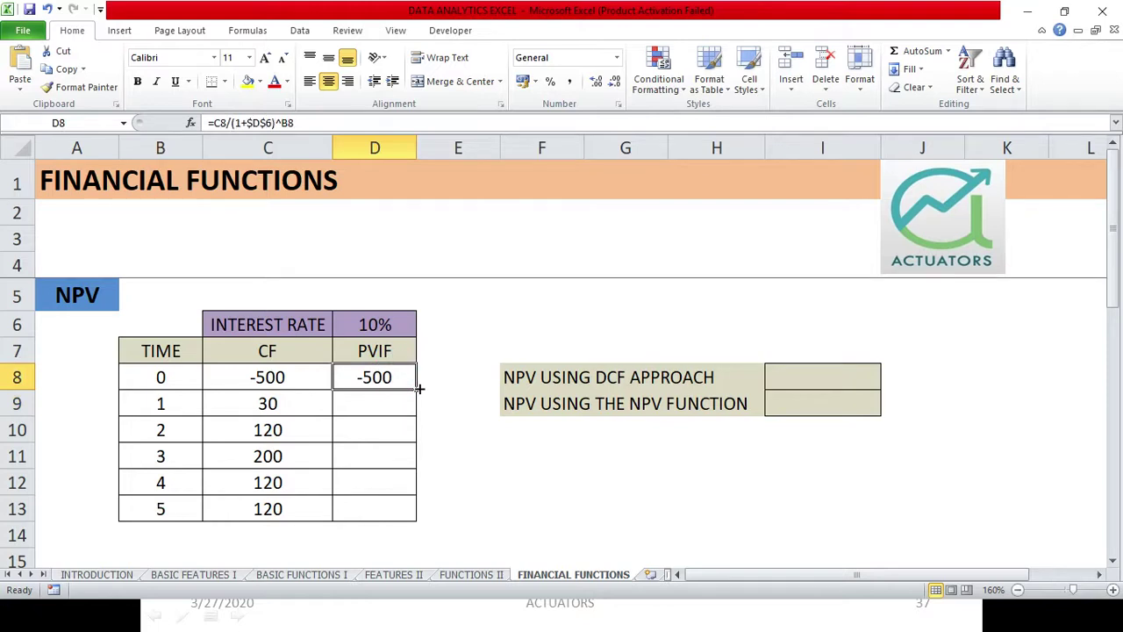
{"action": "double_click", "coordinate": [416, 392]}
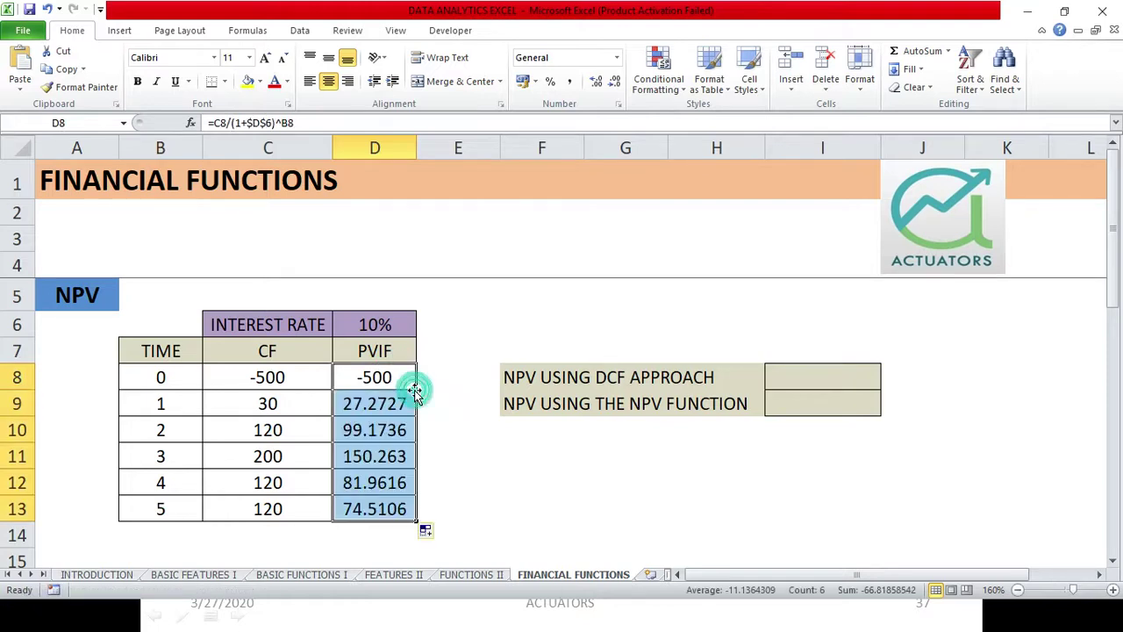
{"action": "double_click", "coordinate": [360, 401]}
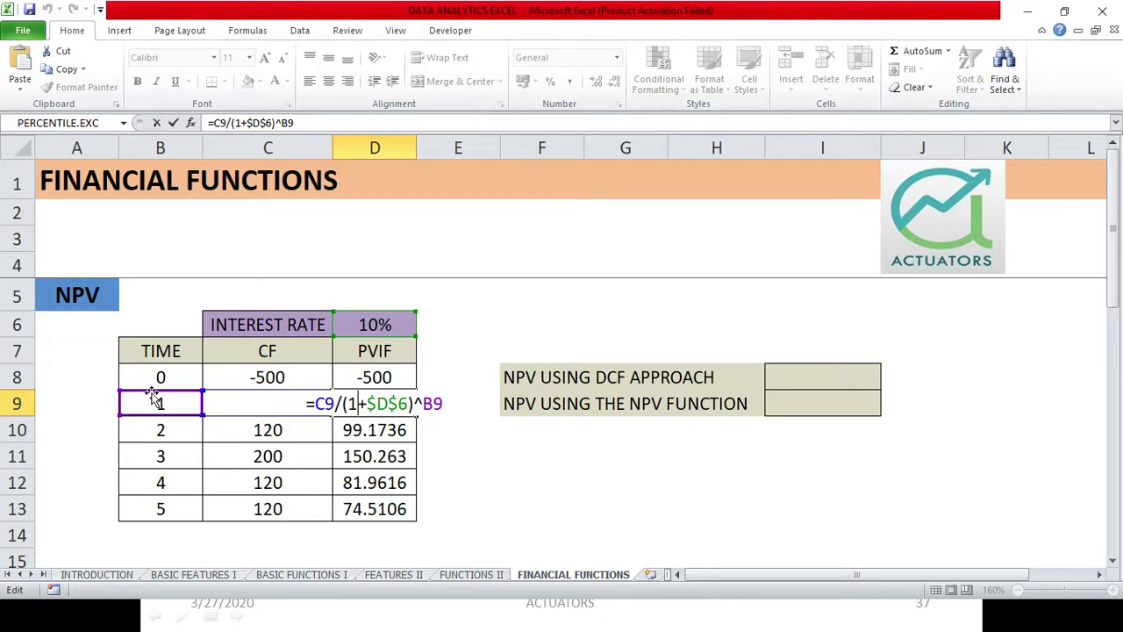
{"action": "key", "text": "Return"}
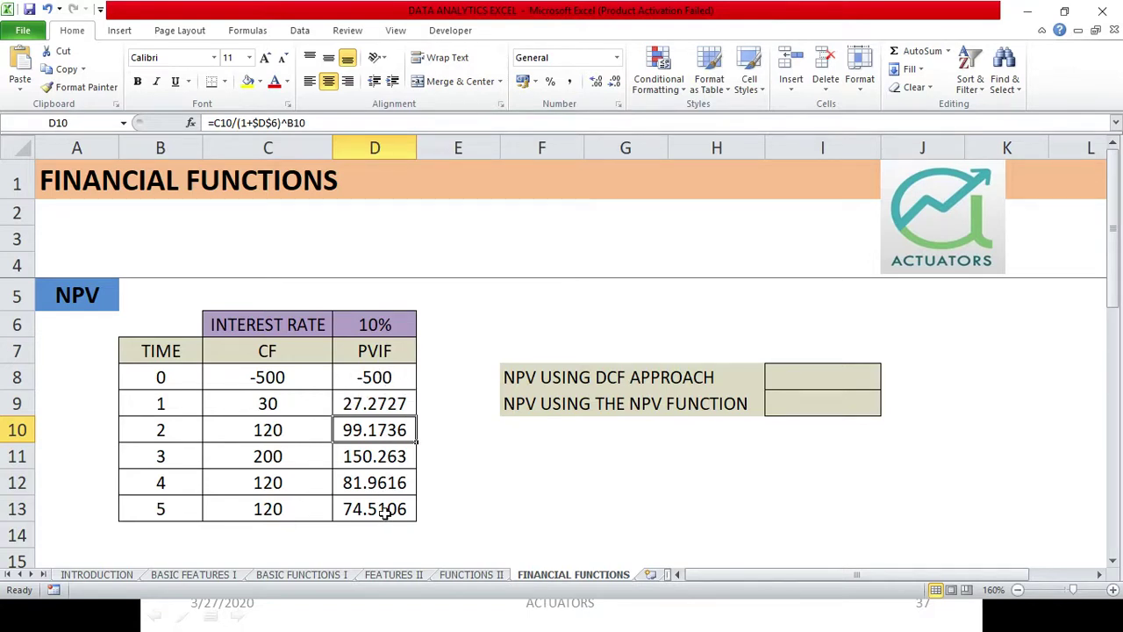
- Enter =SUM(D8:D13) in I8 as the DCF-approach NPV
{"action": "left_click", "coordinate": [801, 375]}
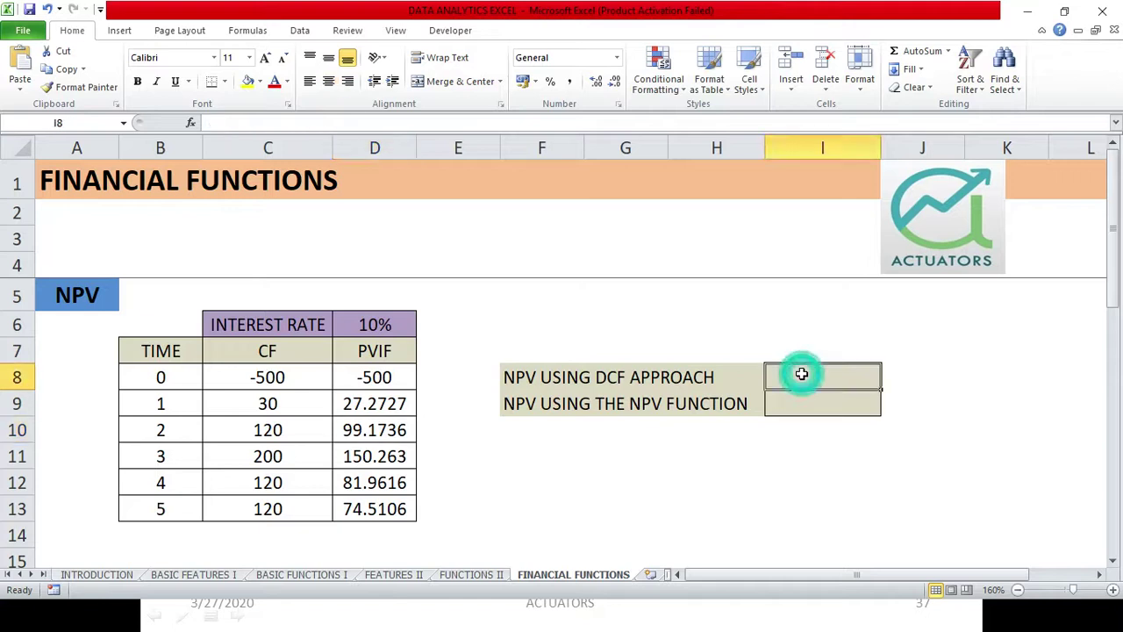
{"action": "type", "text": "=SUM"}
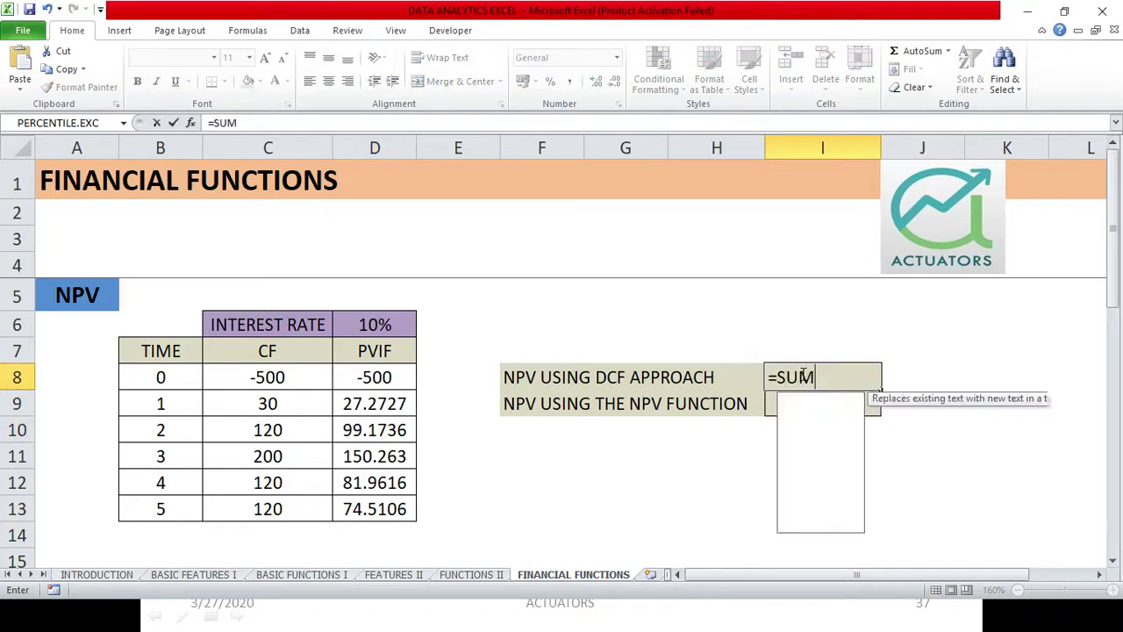
{"action": "type", "text": "("}
{"action": "left_click_drag", "start_coordinate": [390, 376], "coordinate": [389, 519]}
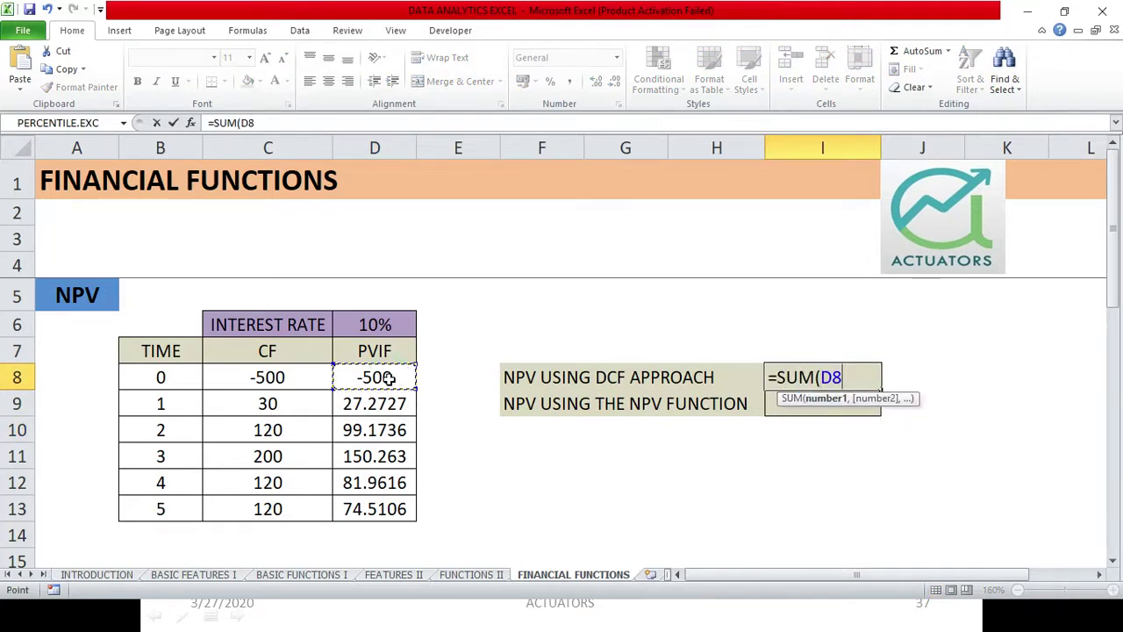
{"action": "type", "text": ")"}
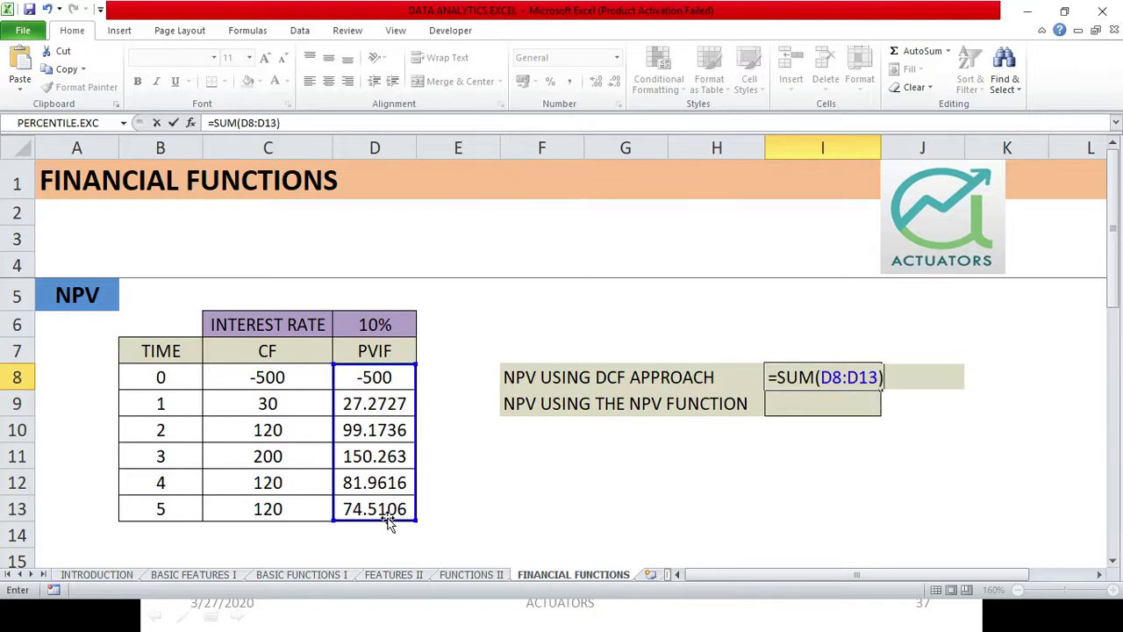
{"action": "key", "text": "Return"}
- Round I8 to two decimals and centre it, showing -66.82
{"action": "left_click", "coordinate": [843, 375]}
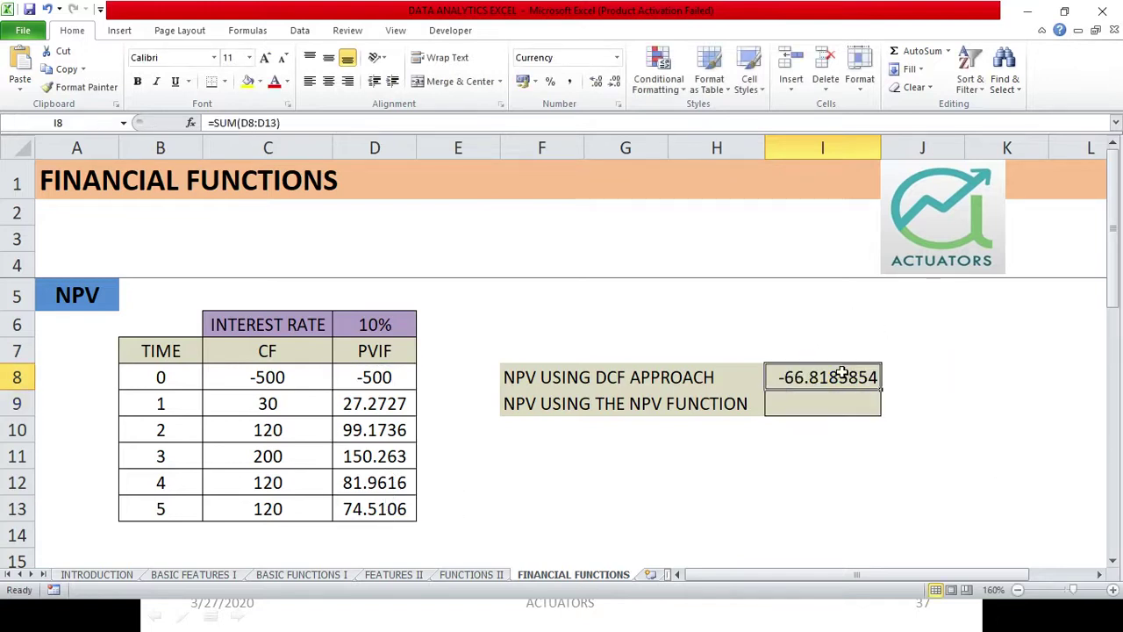
{"action": "left_click", "coordinate": [615, 81]}
{"action": "left_click", "coordinate": [615, 80]}
{"action": "left_click", "coordinate": [615, 81]}
{"action": "left_click", "coordinate": [615, 80]}
{"action": "left_click", "coordinate": [615, 80]}
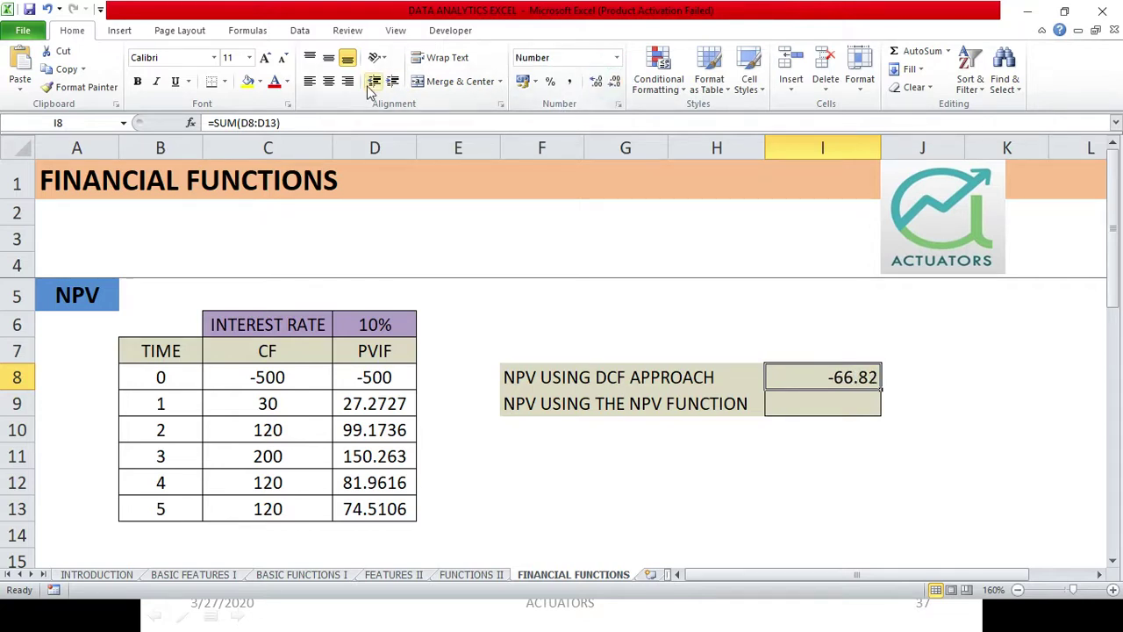
{"action": "left_click", "coordinate": [329, 82]}
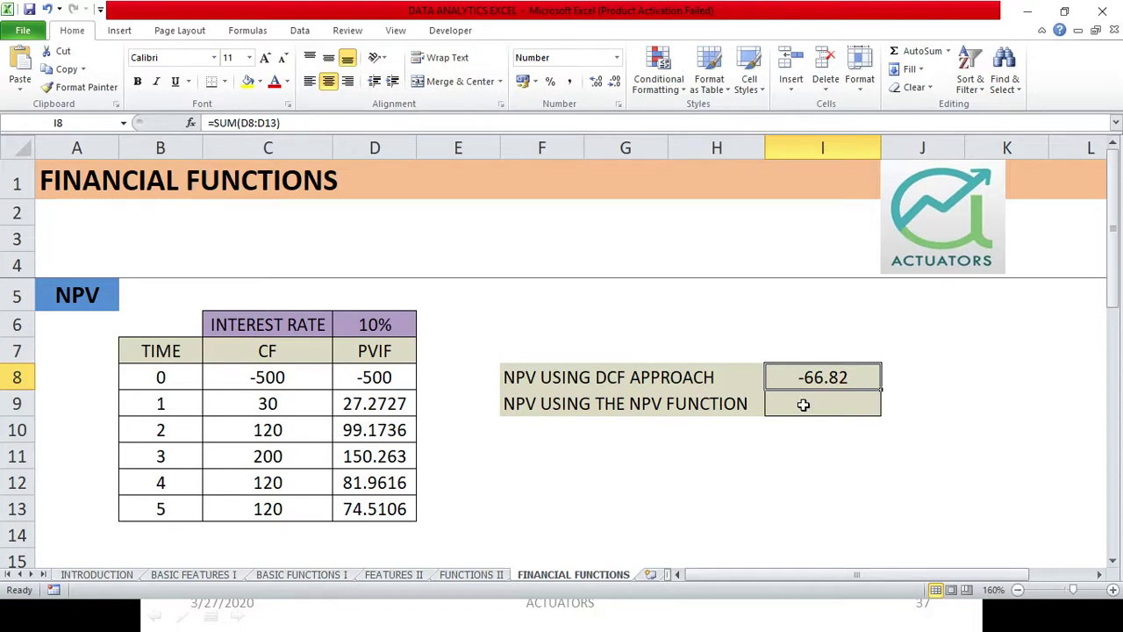
{"action": "left_click", "coordinate": [805, 412]}
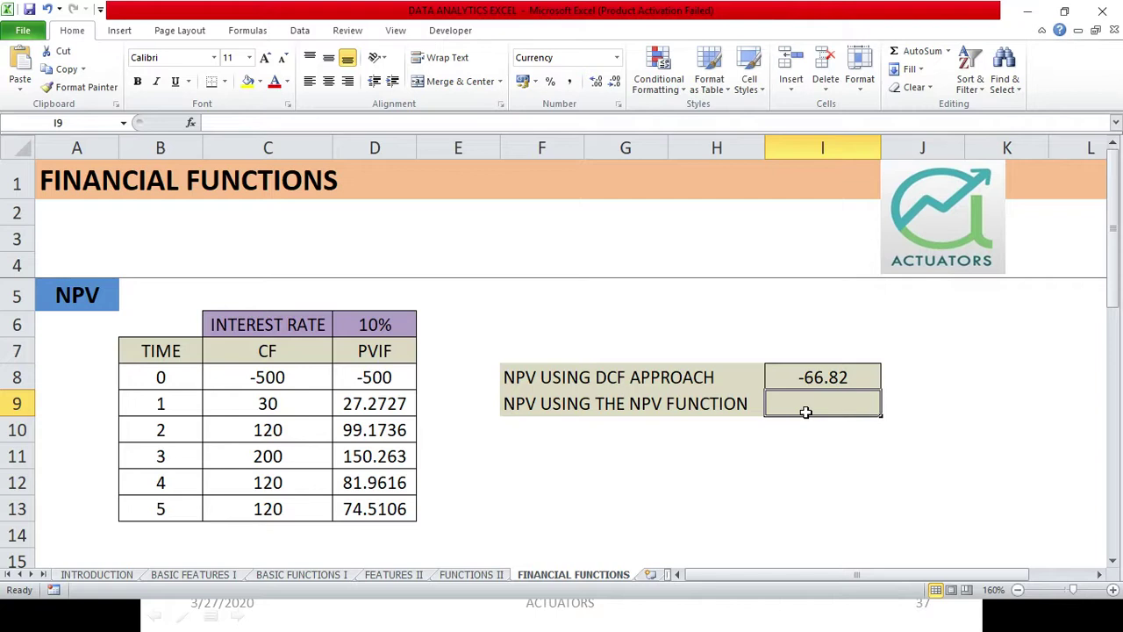
- Enter =NPV(D6,C8:C13) in I9, returning ₹ -60.74
{"action": "type", "text": "="}
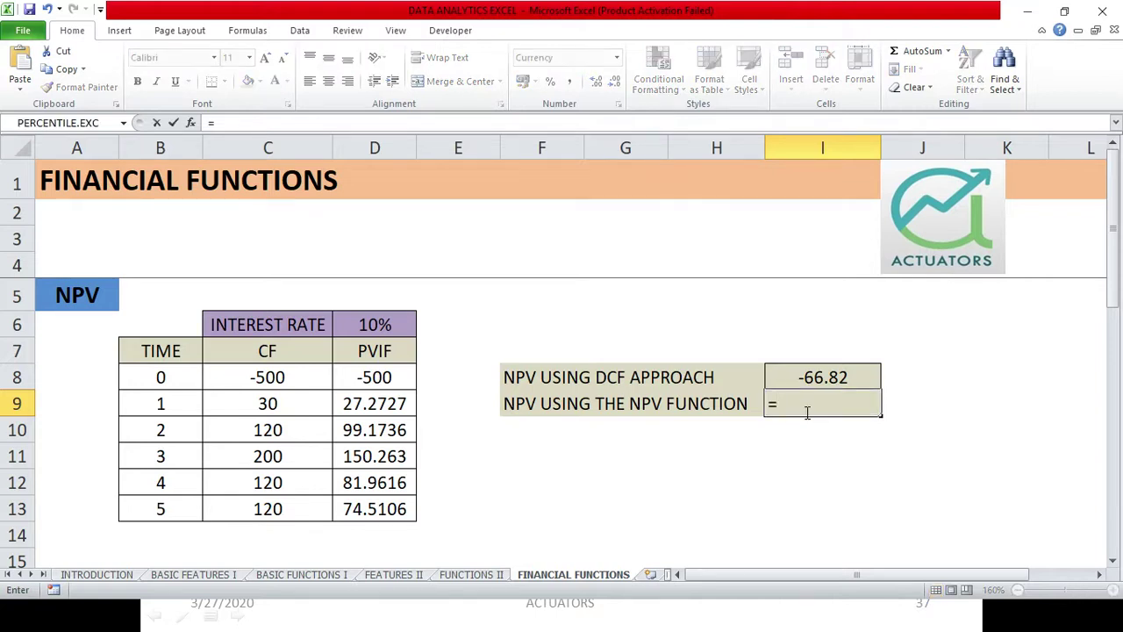
{"action": "type", "text": "NPV("}
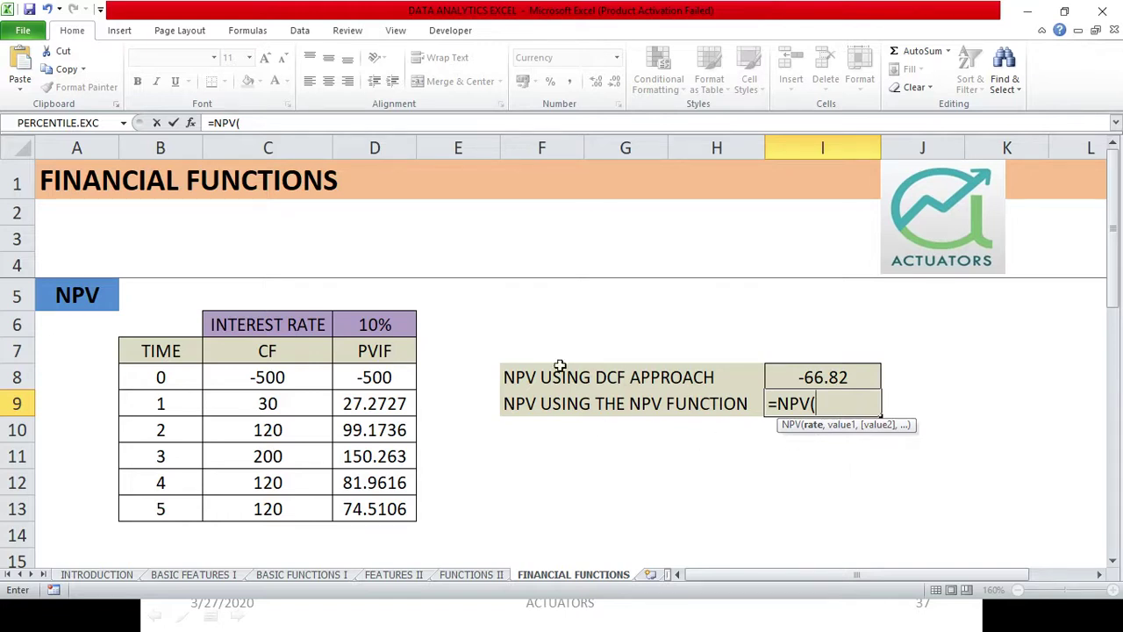
{"action": "left_click", "coordinate": [360, 325]}
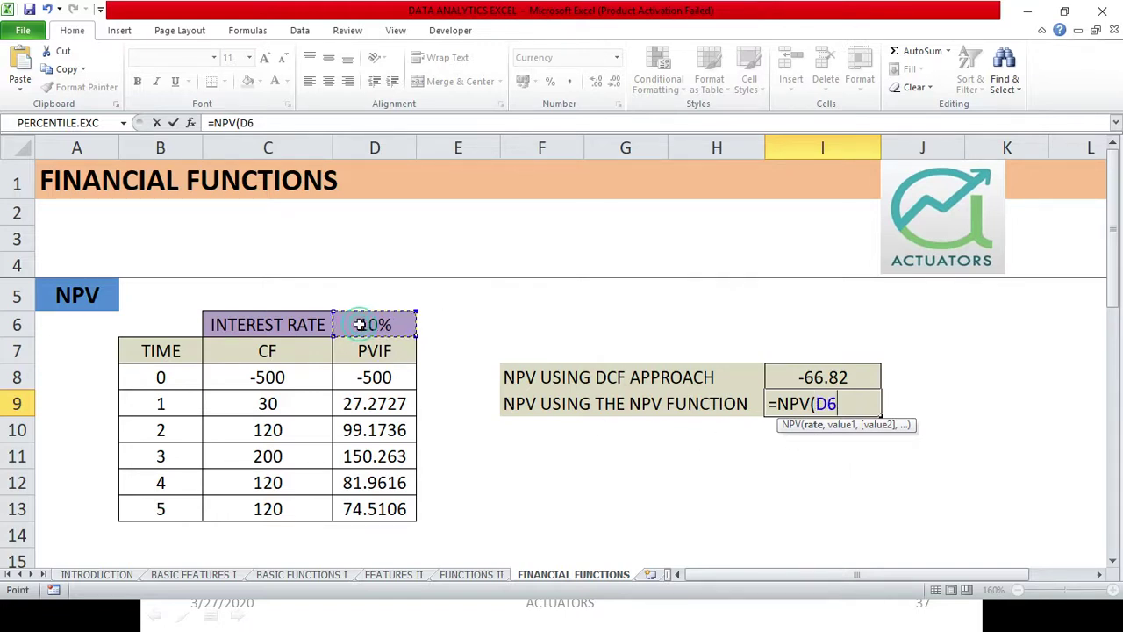
{"action": "type", "text": ","}
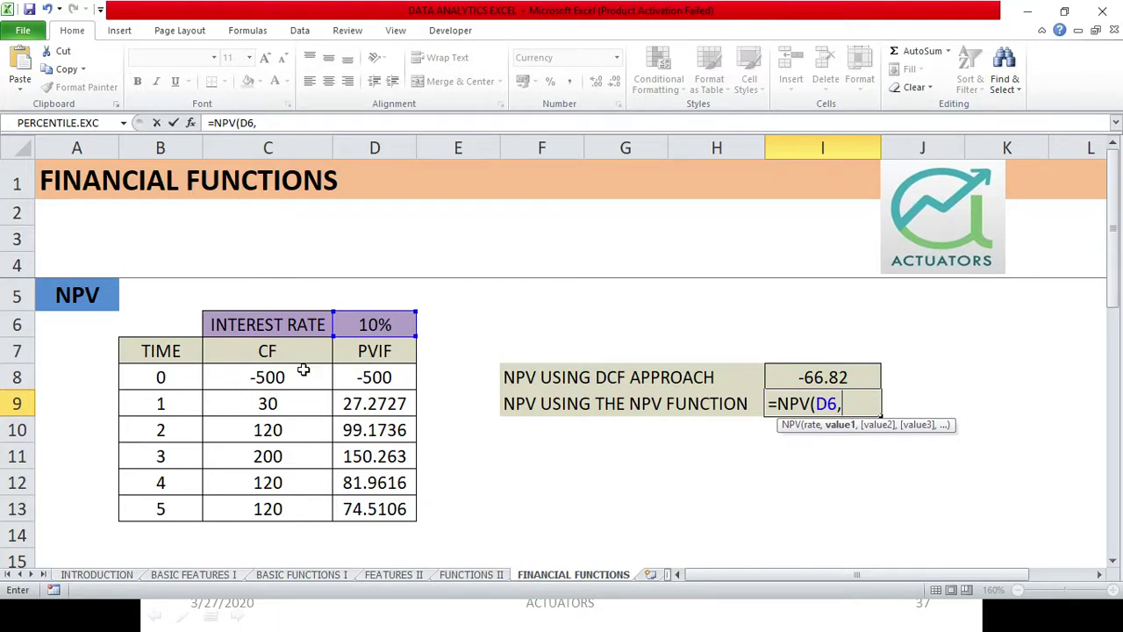
{"action": "left_click_drag", "start_coordinate": [300, 373], "coordinate": [301, 508]}
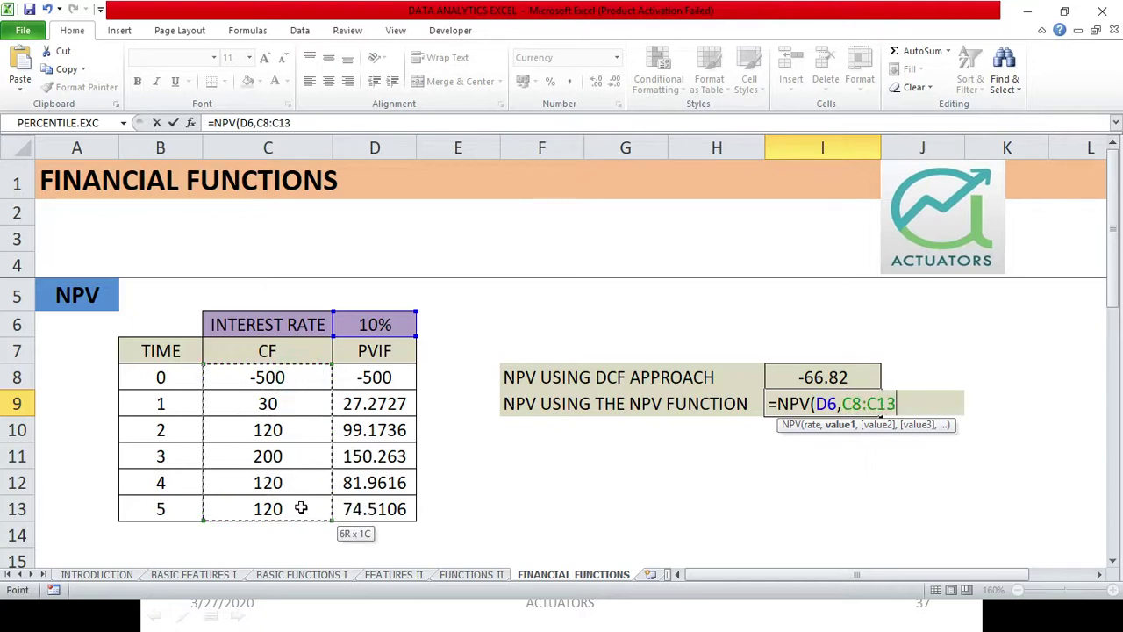
{"action": "type", "text": ")"}
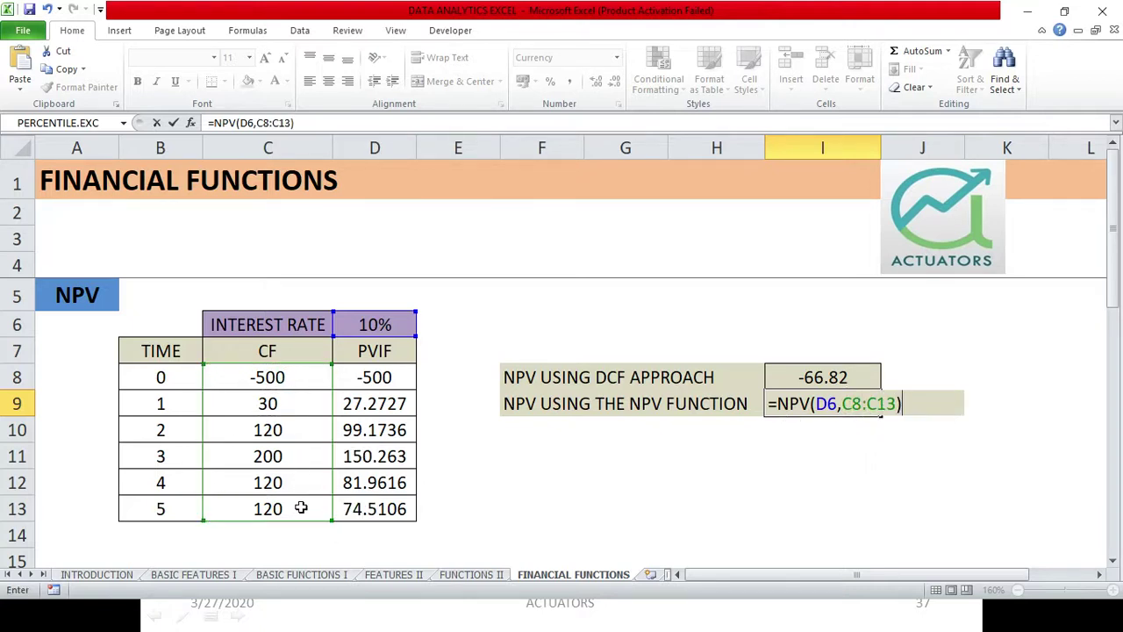
{"action": "key", "text": "Return"}
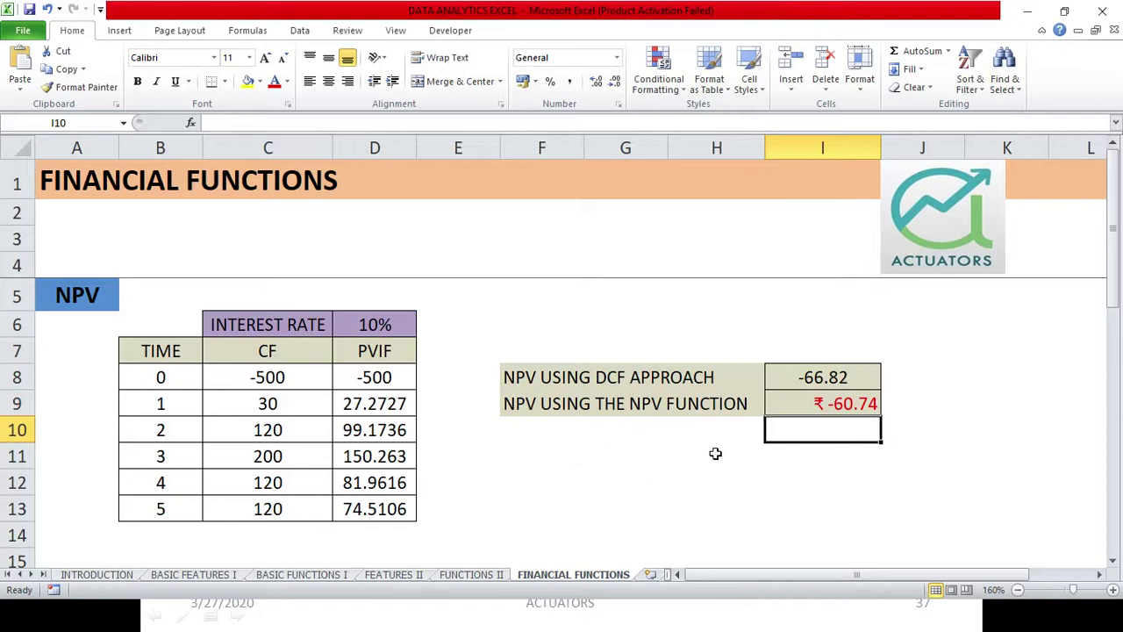
{"action": "left_click", "coordinate": [802, 405]}
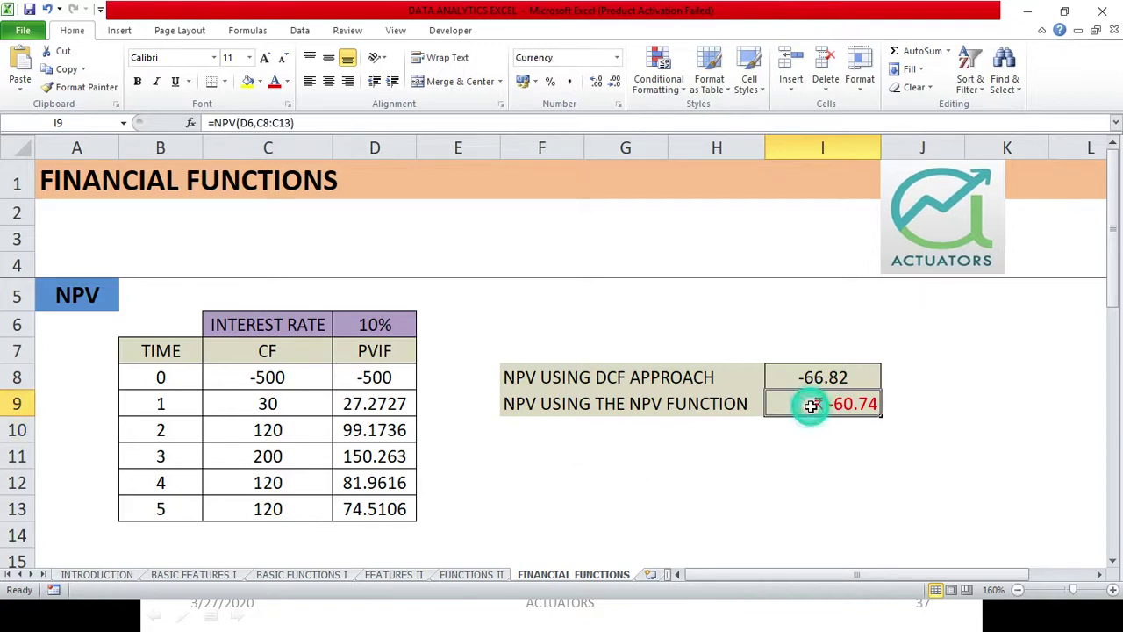
- Centre the ₹ -60.74 result in I9 and compare it with the -66.82 DCF sum in I8
{"action": "left_click", "coordinate": [329, 85]}
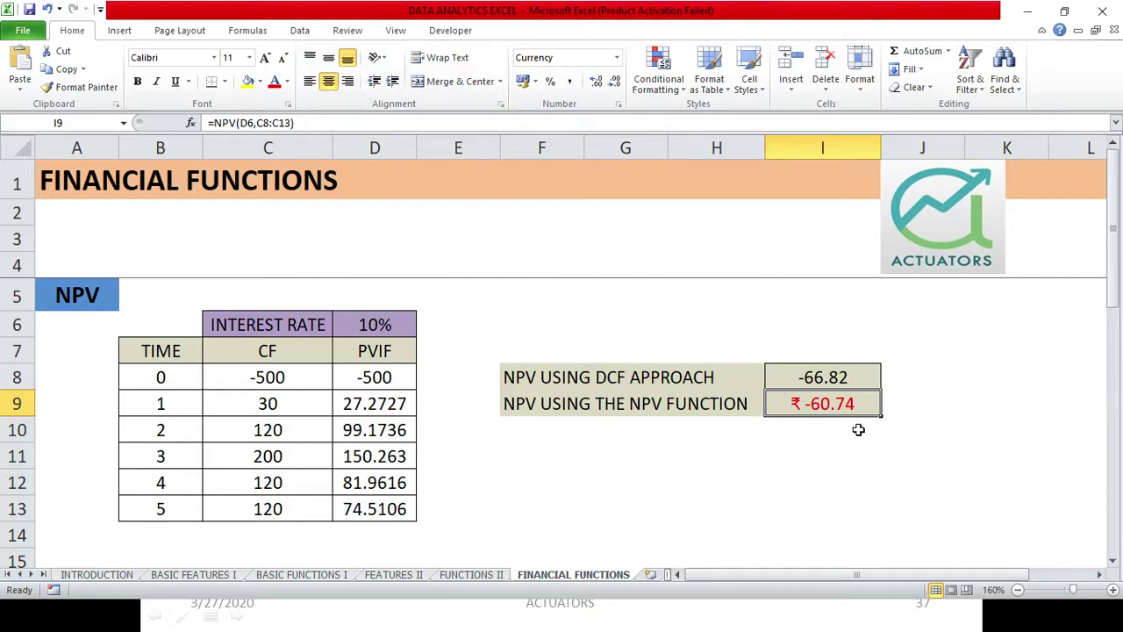
{"action": "left_click", "coordinate": [832, 377]}
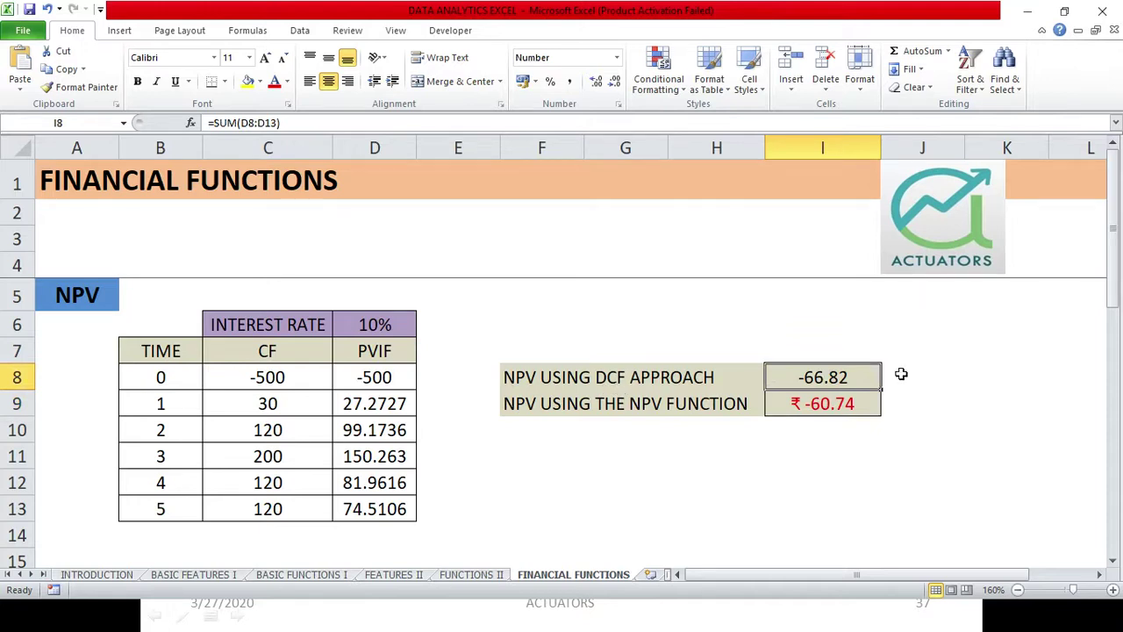
{"action": "left_click", "coordinate": [877, 402]}
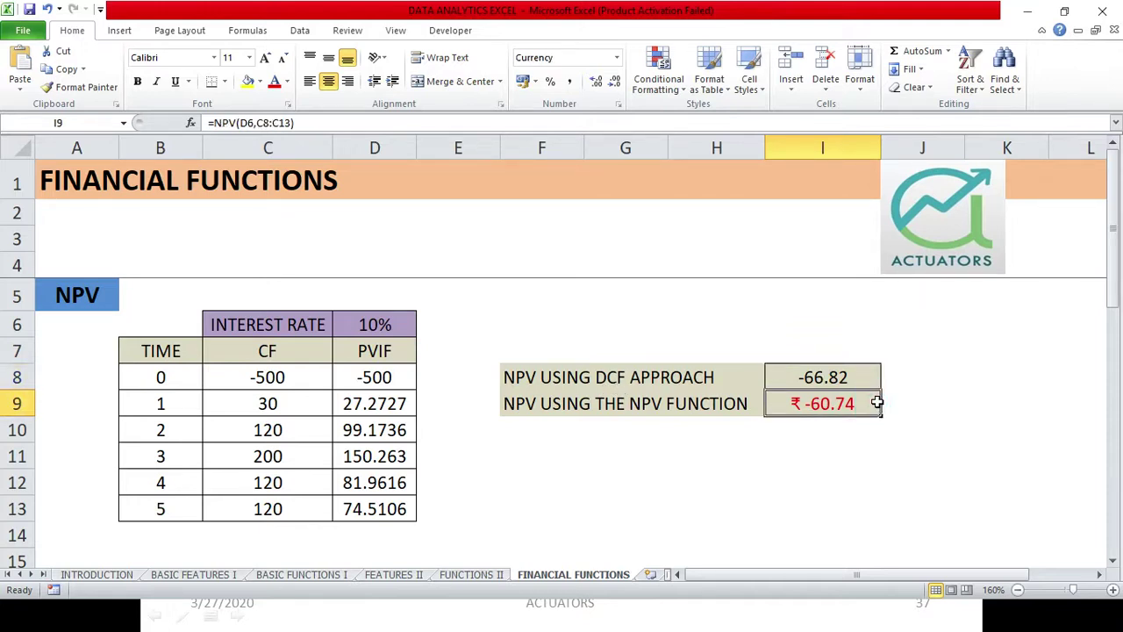
{"action": "left_click", "coordinate": [835, 378]}
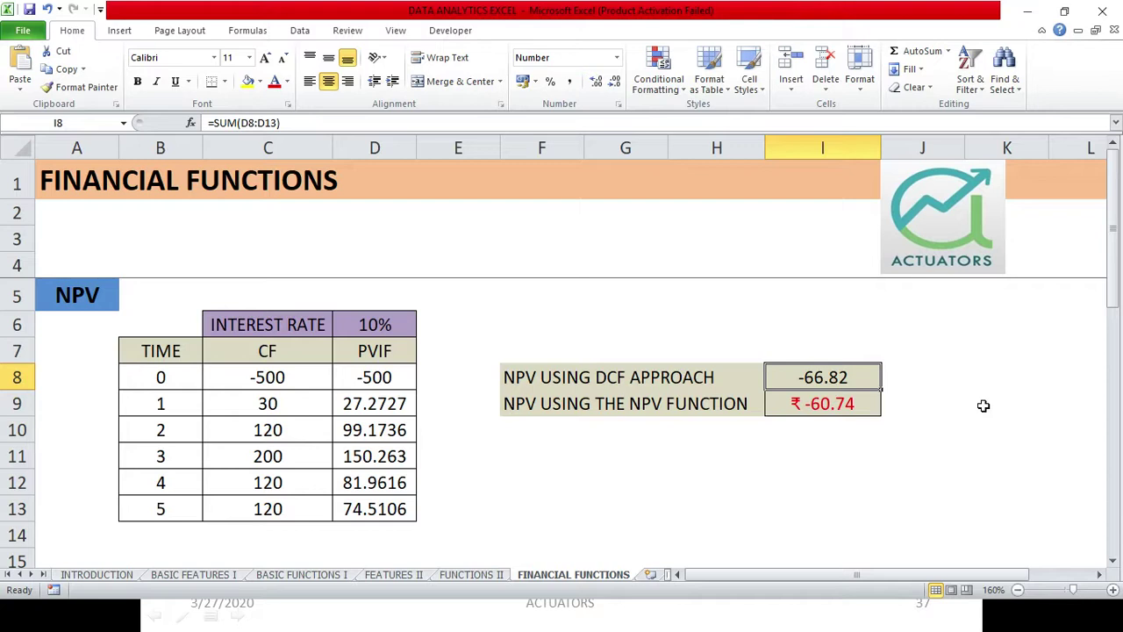
- Display the I9 NPV formula's ranges unchanged, then switch to the PowerPoint NPV slide
{"action": "double_click", "coordinate": [866, 408]}
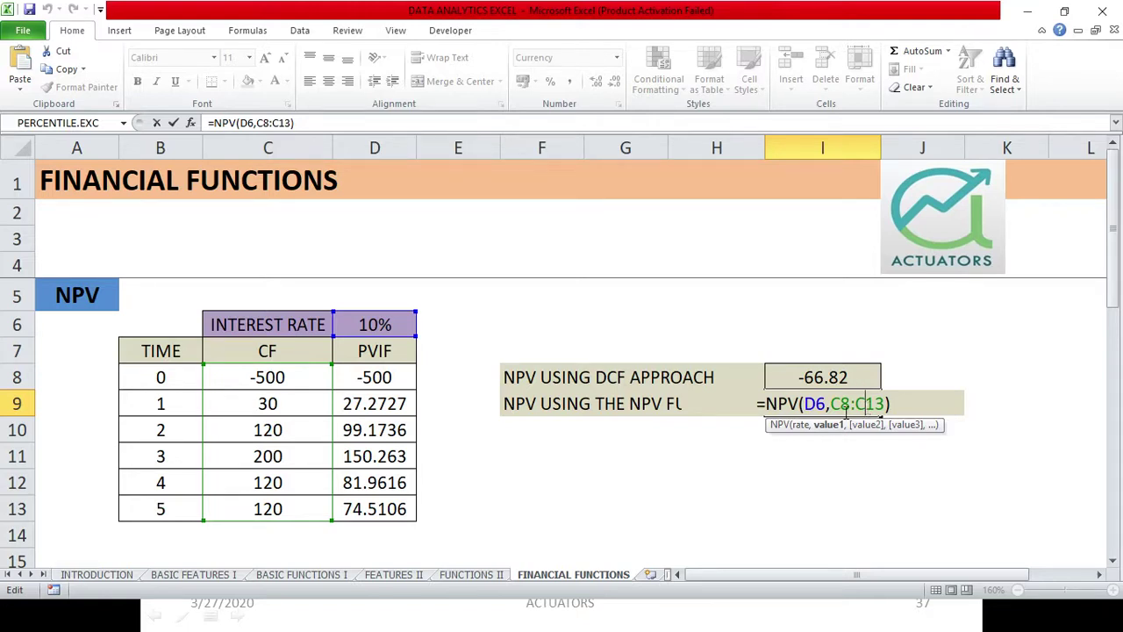
{"action": "key", "text": "Return"}
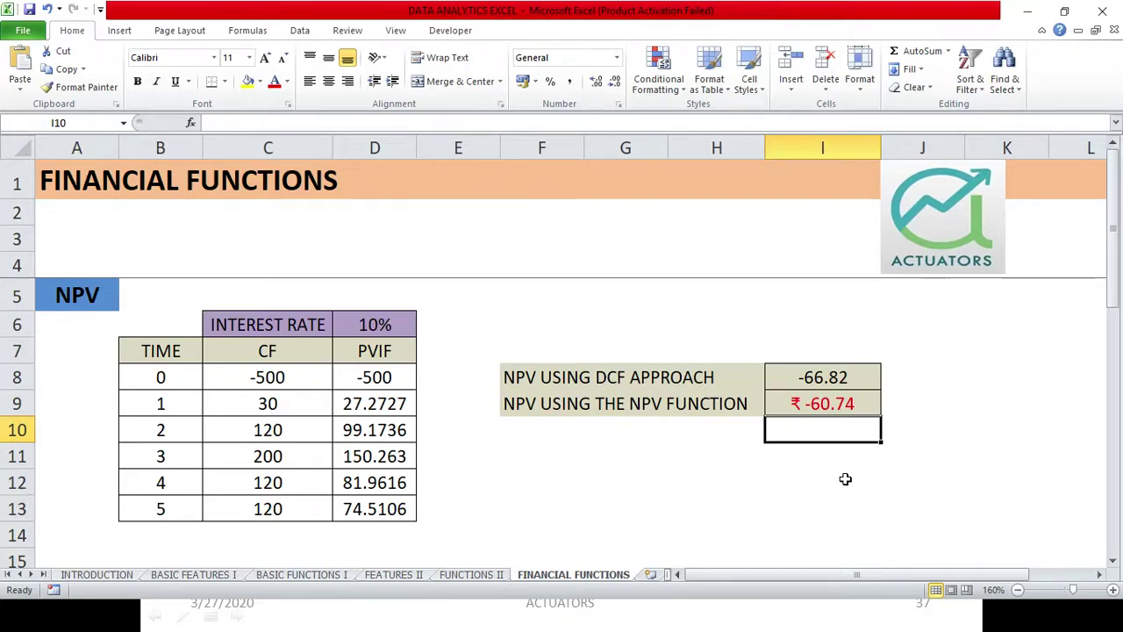
{"action": "key", "text": "alt+Tab"}
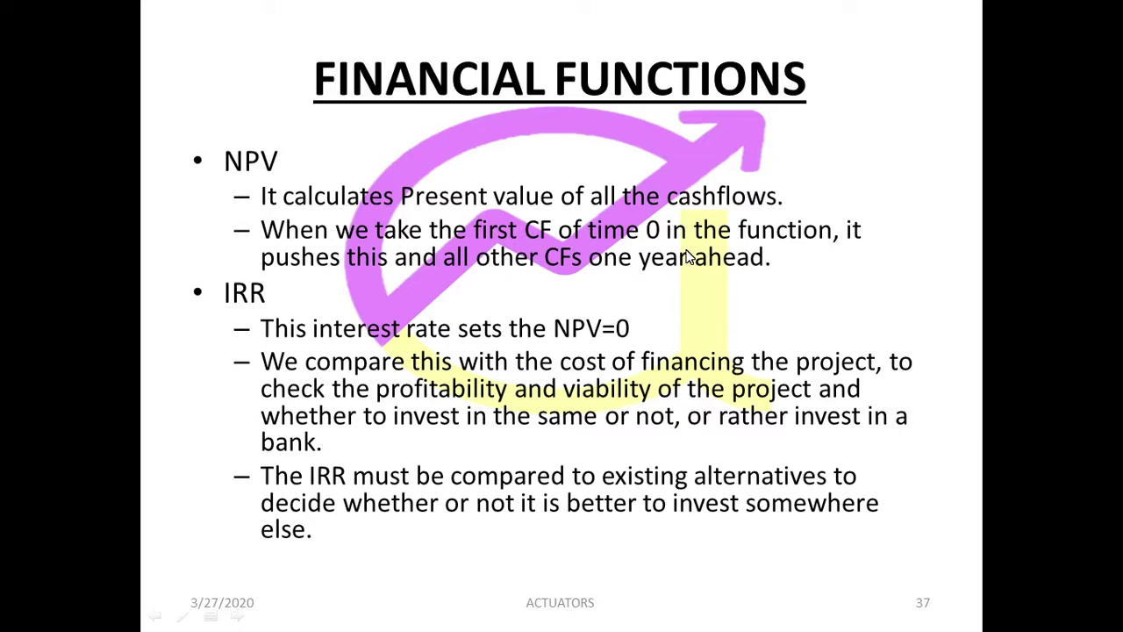
- Back in Excel, point out C8 and review the =NPV(D6,C8:C13) ranges in I9 without changes
{"action": "key", "text": "alt+Tab"}
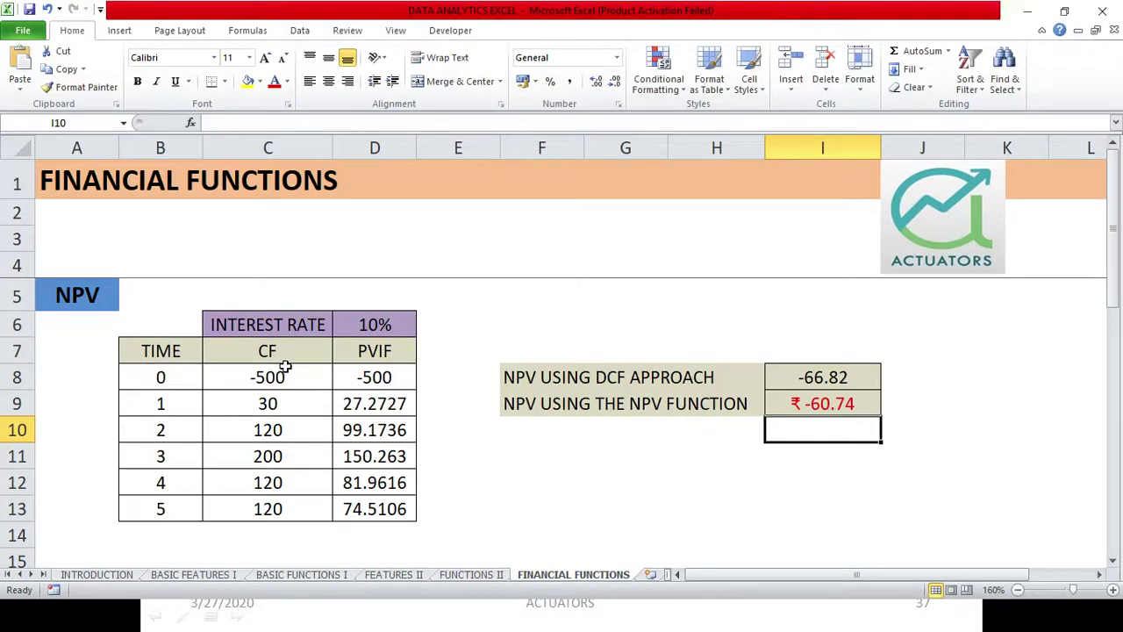
{"action": "left_click", "coordinate": [270, 380]}
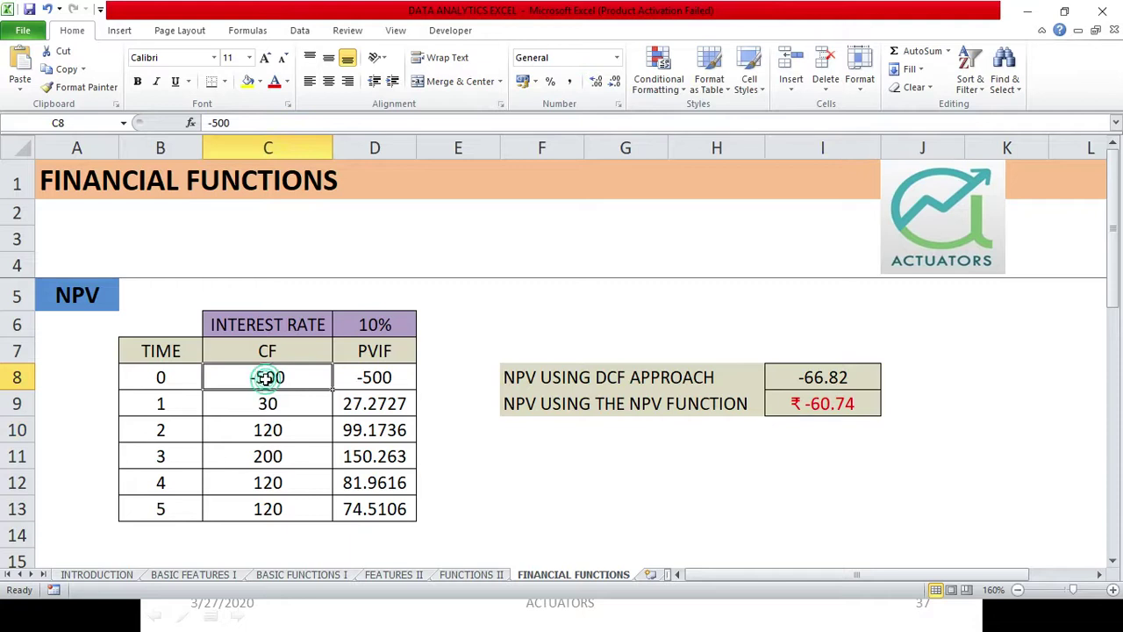
{"action": "double_click", "coordinate": [807, 407]}
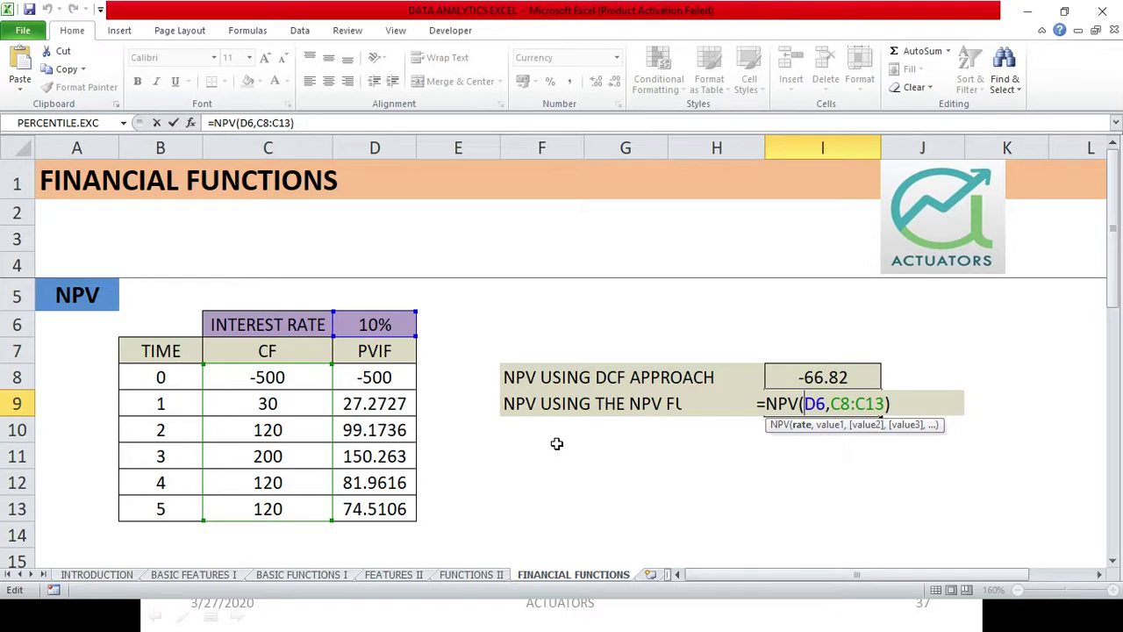
{"action": "key", "text": "Return"}
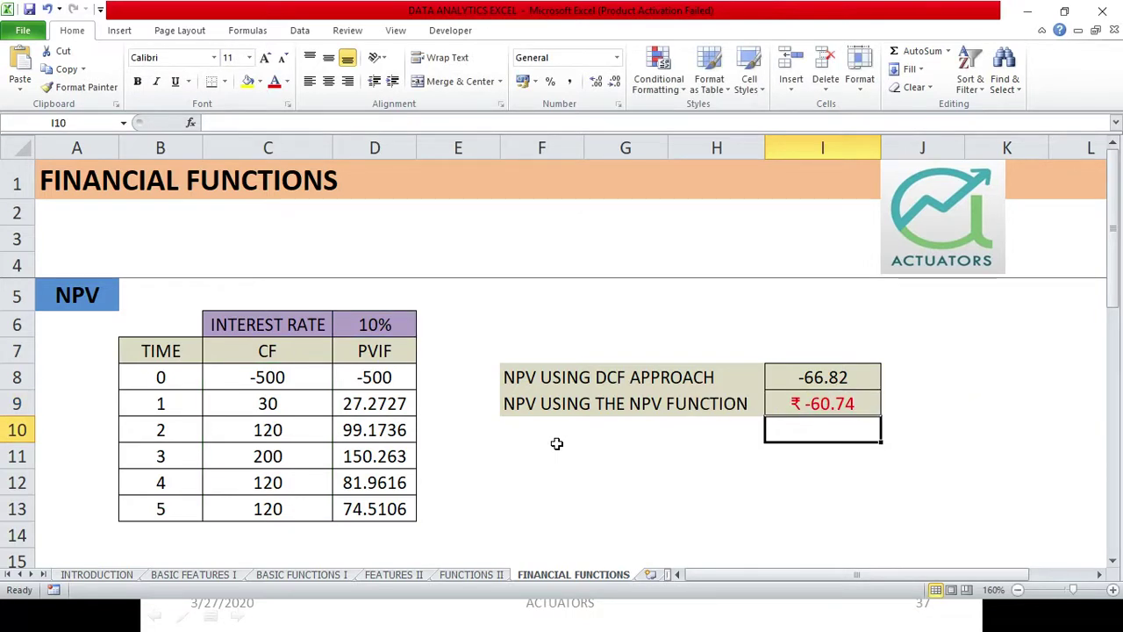
{"action": "left_click", "coordinate": [844, 408]}
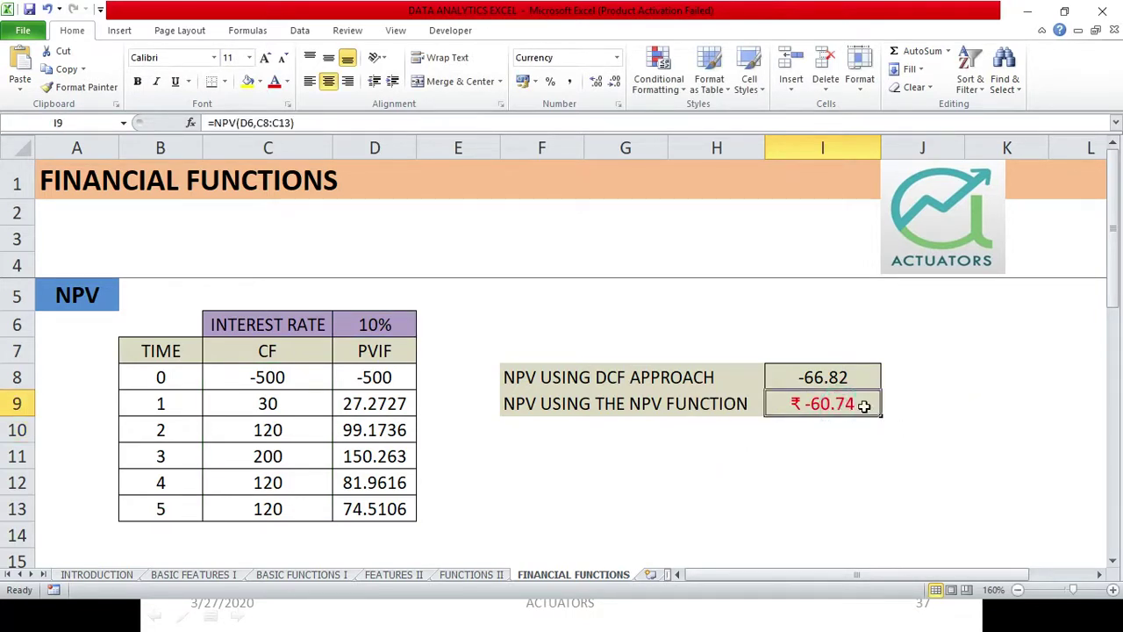
{"action": "double_click", "coordinate": [864, 405]}
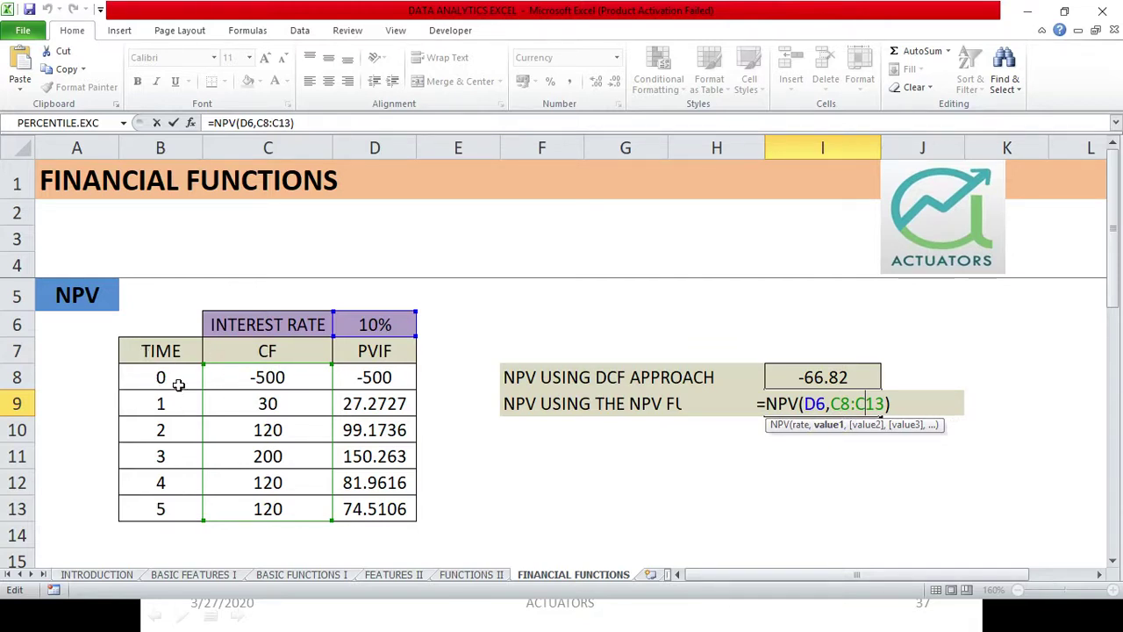
{"action": "key", "text": "Return"}
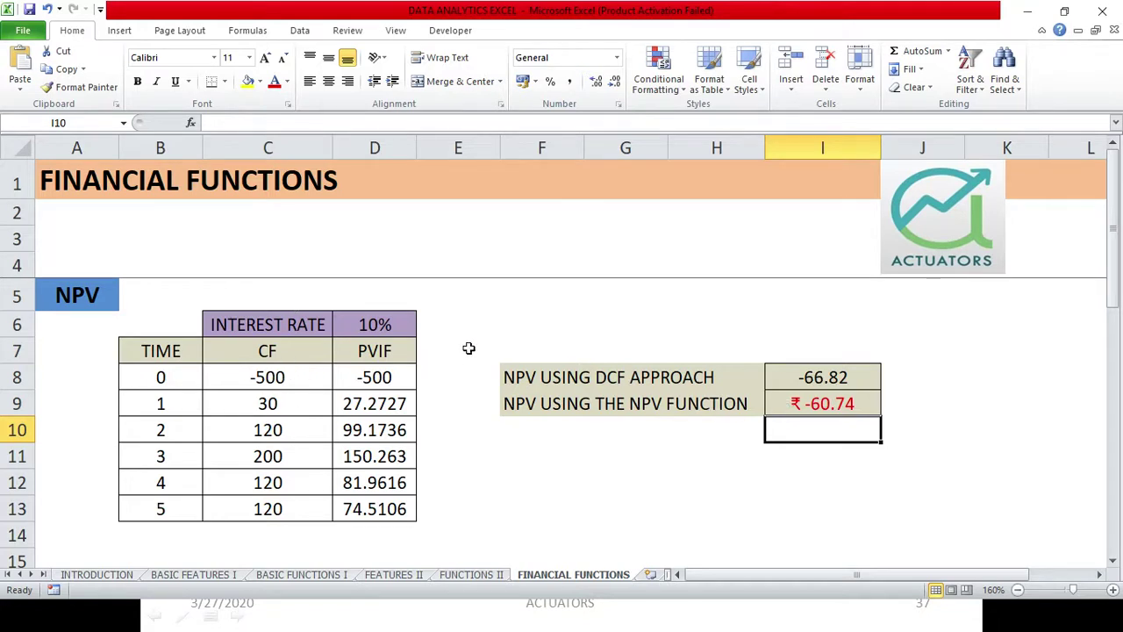
- Insert blank cells at E6:E13 and enter =C8/(1+D6)^(B8+1) in E8, giving -454.545
{"action": "left_click_drag", "start_coordinate": [459, 319], "coordinate": [456, 508]}
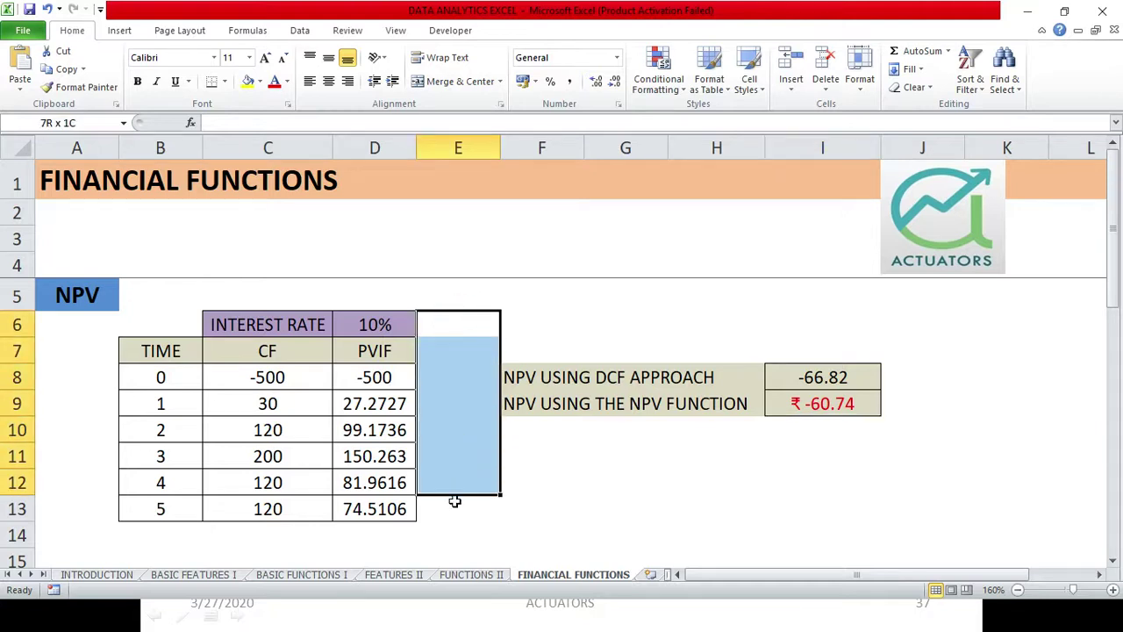
{"action": "left_click", "coordinate": [791, 70]}
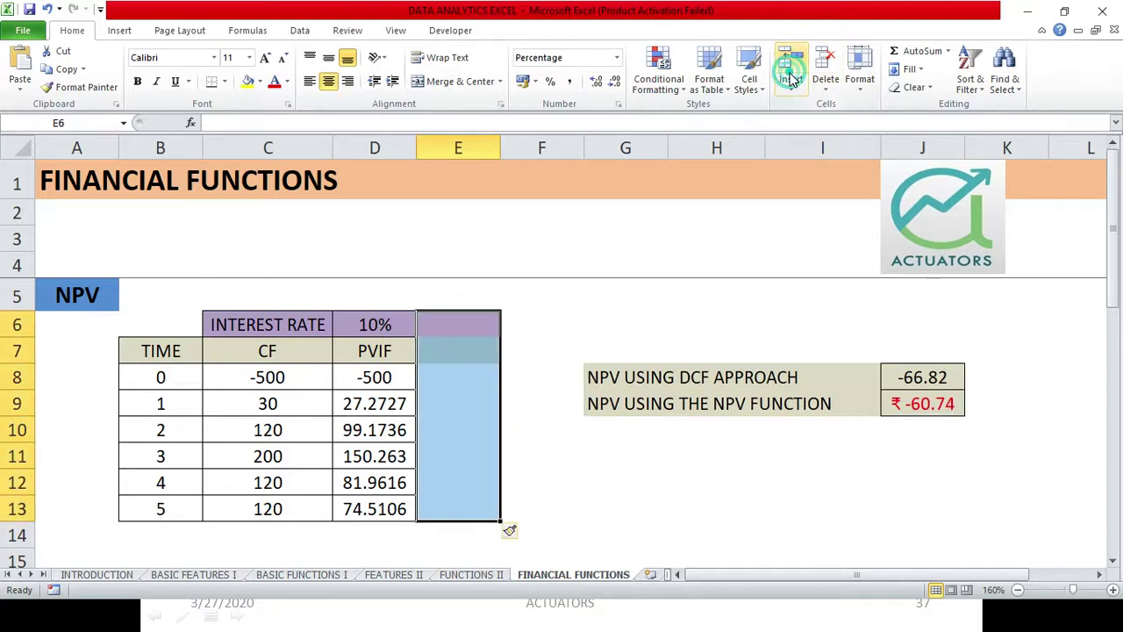
{"action": "left_click", "coordinate": [459, 376]}
{"action": "type", "text": "="}
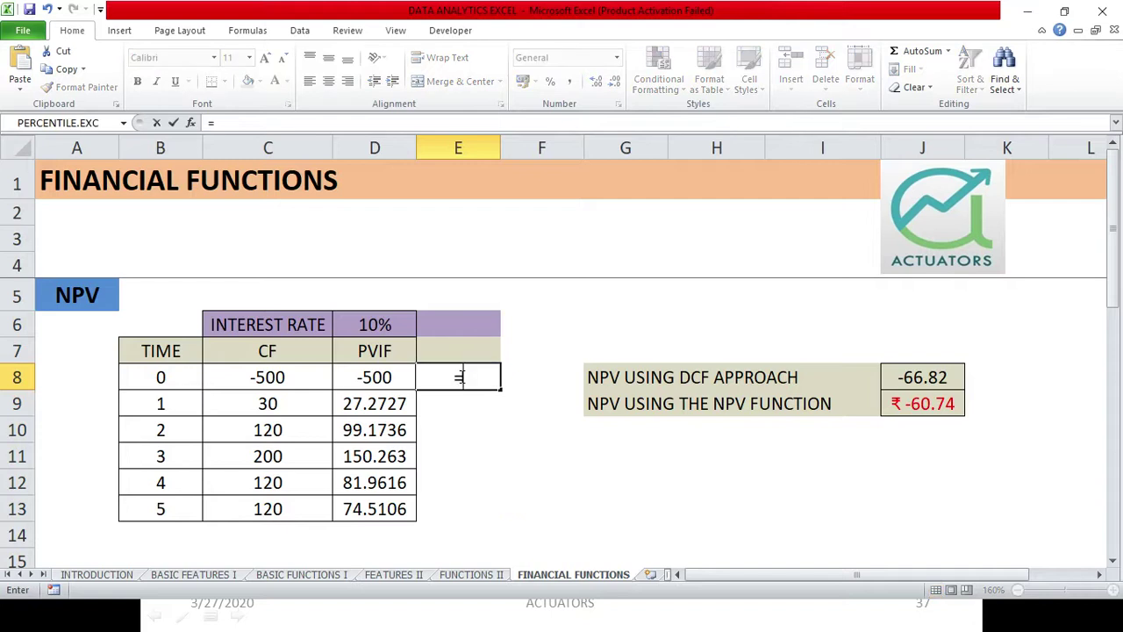
{"action": "left_click", "coordinate": [267, 377]}
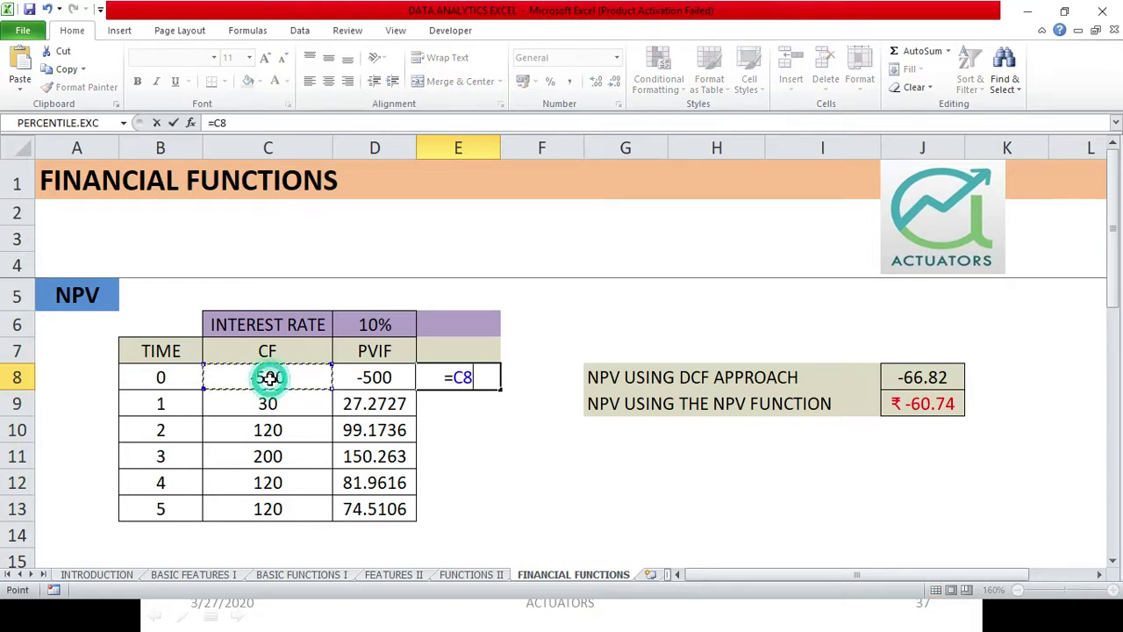
{"action": "type", "text": "/(1+"}
{"action": "left_click", "coordinate": [368, 329]}
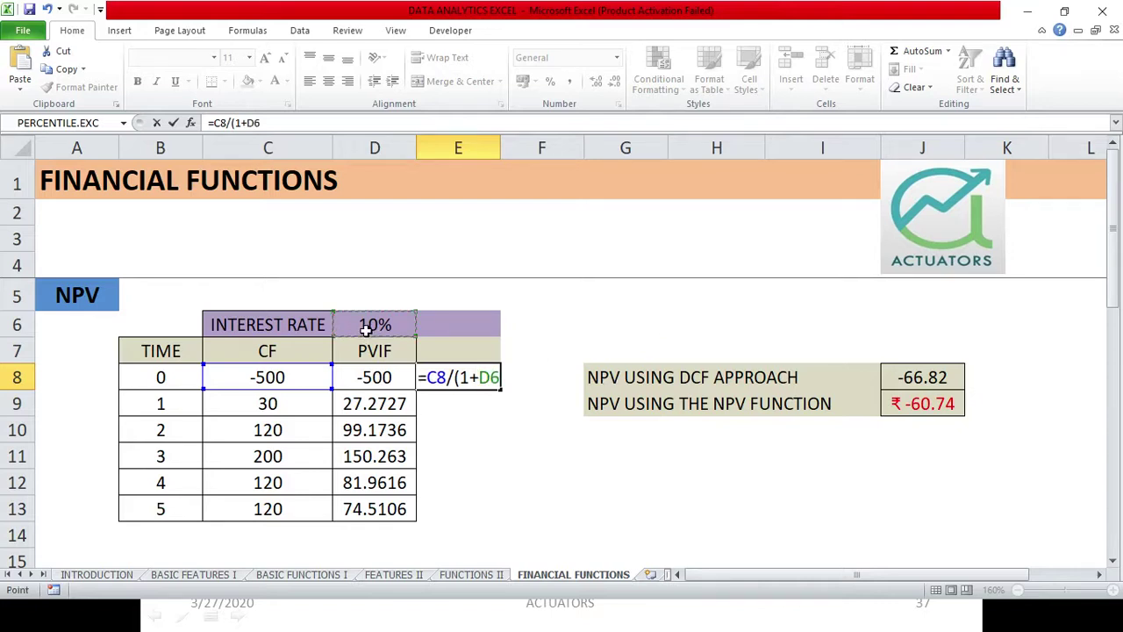
{"action": "type", "text": ")"}
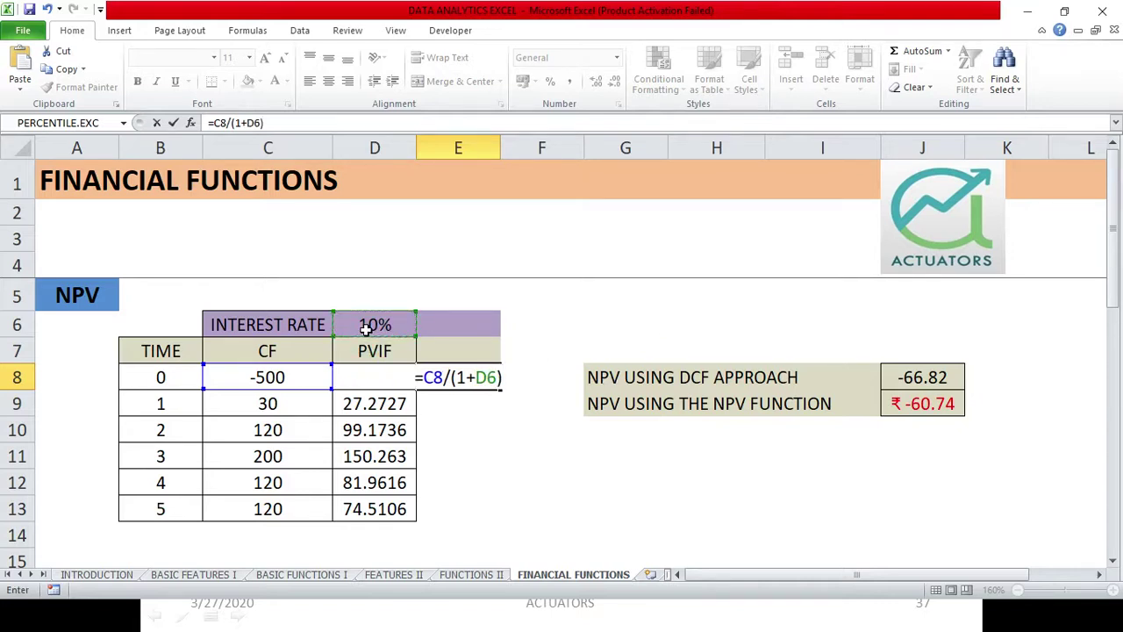
{"action": "type", "text": "^"}
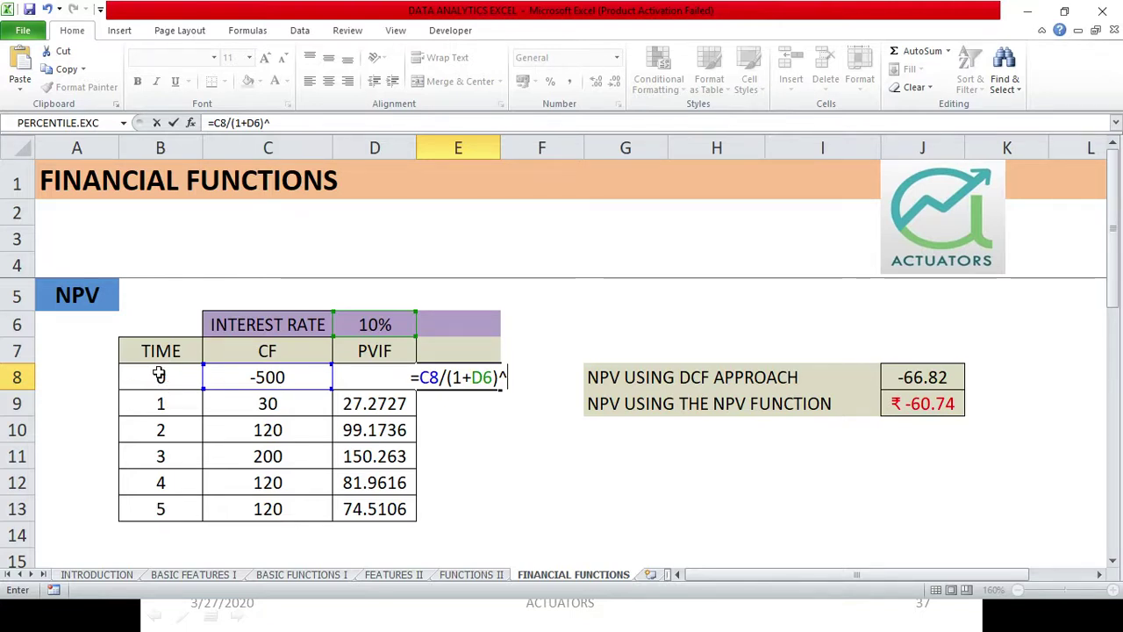
{"action": "type", "text": "("}
{"action": "left_click", "coordinate": [159, 375]}
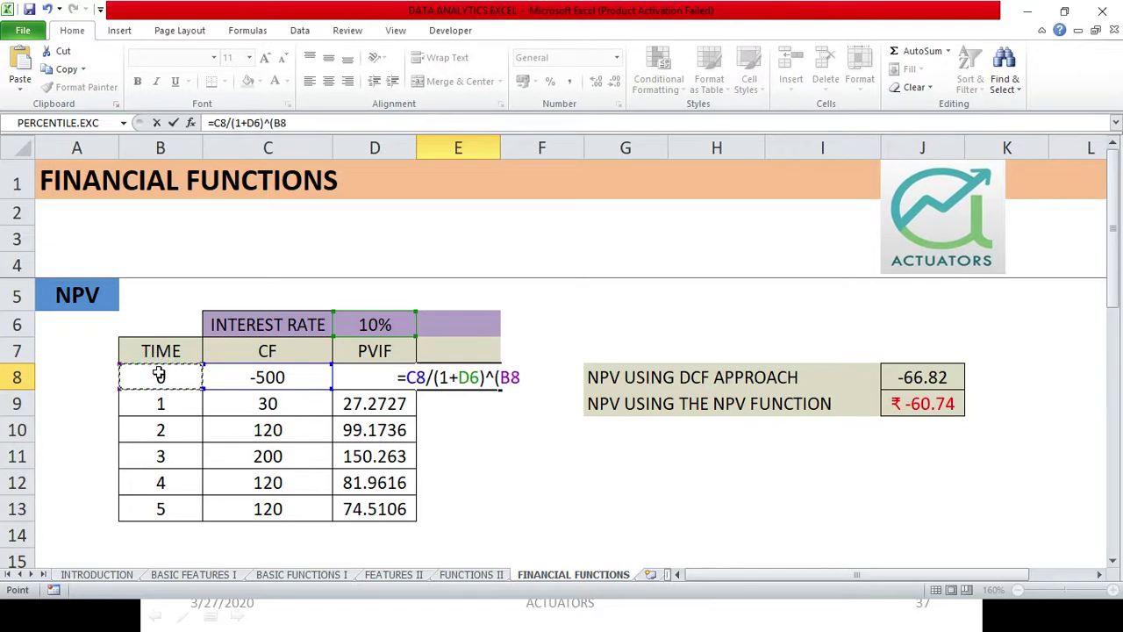
{"action": "type", "text": "+1"}
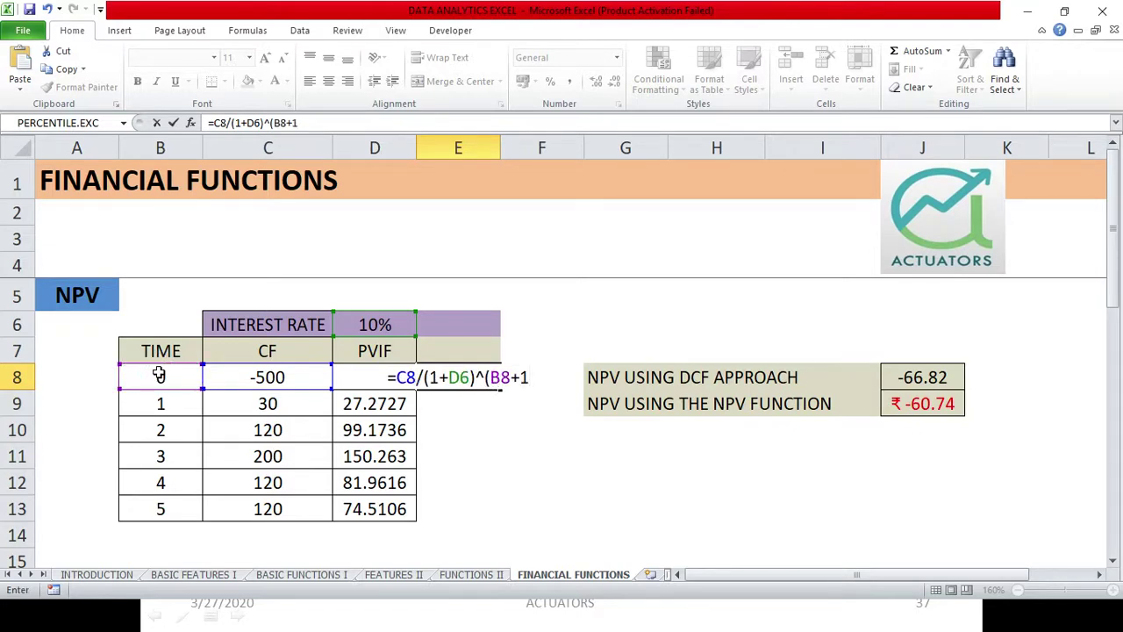
{"action": "type", "text": ")"}
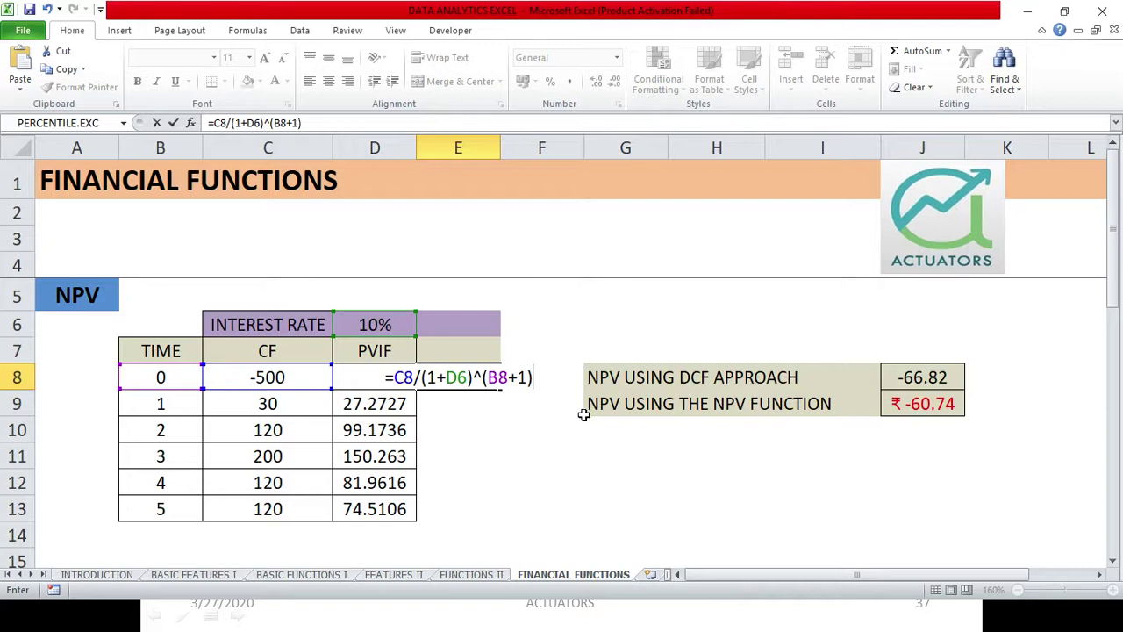
{"action": "key", "text": "Return"}
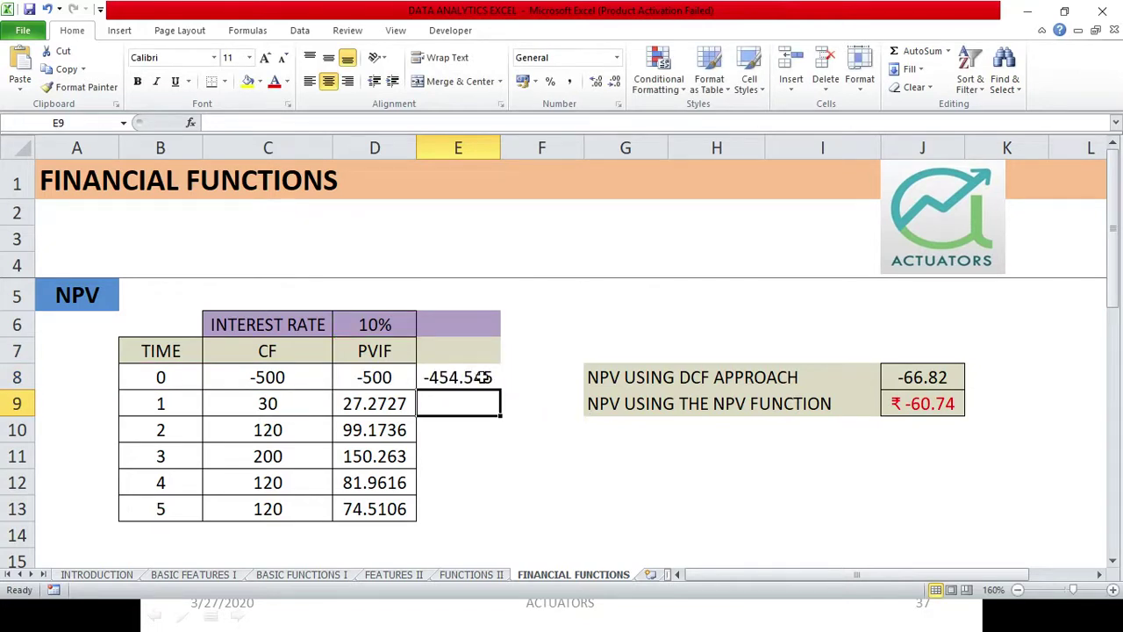
- Lock the E8 formula's interest-rate reference as $D$6
{"action": "left_click", "coordinate": [482, 379]}
{"action": "double_click", "coordinate": [499, 393]}
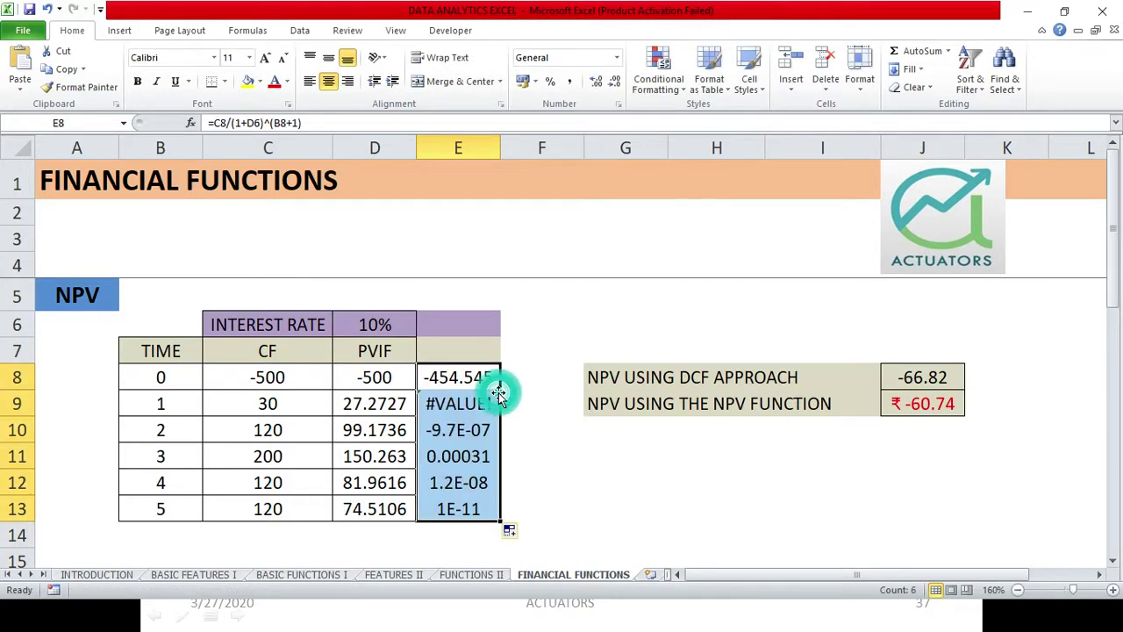
{"action": "left_click", "coordinate": [465, 379]}
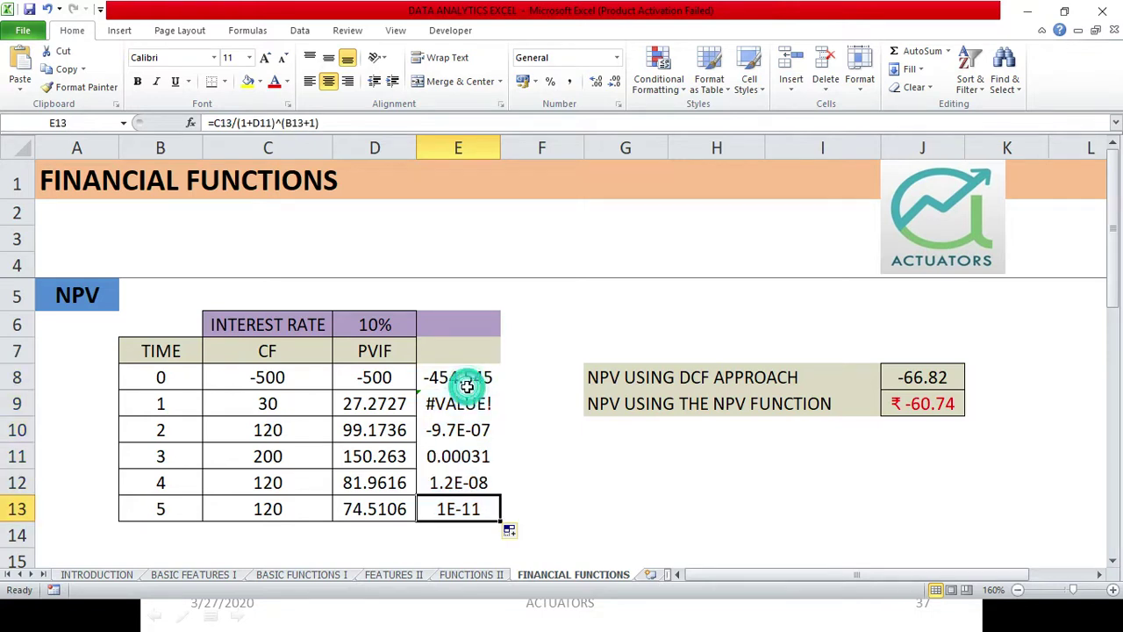
{"action": "double_click", "coordinate": [465, 377]}
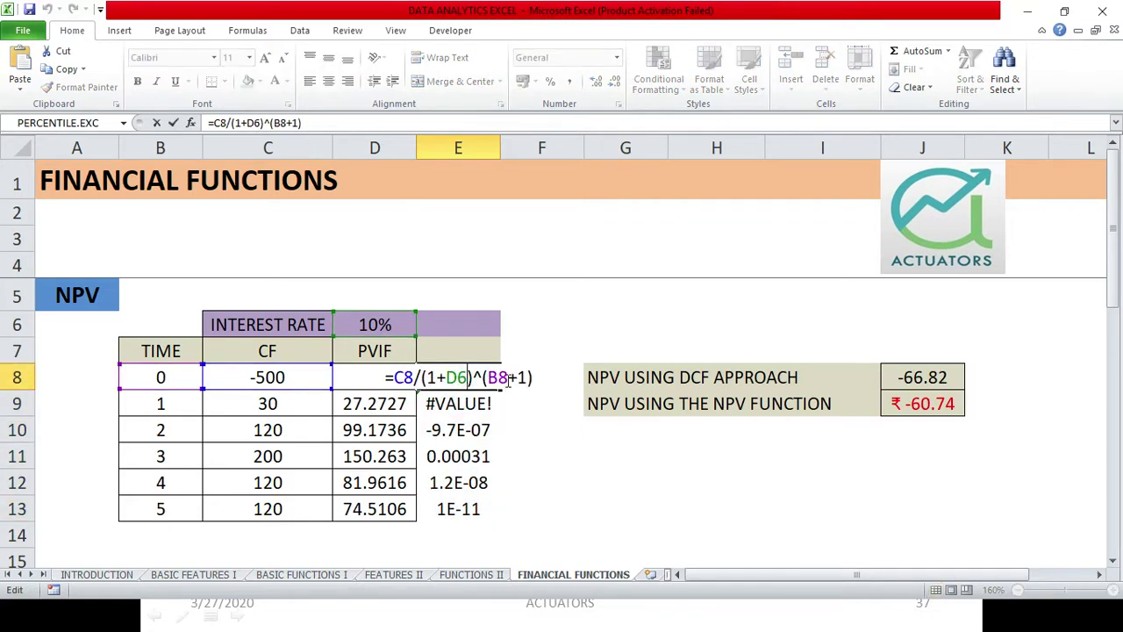
{"action": "left_click", "coordinate": [509, 377]}
{"action": "left_click", "coordinate": [469, 378]}
{"action": "key", "text": "F4"}
{"action": "key", "text": "Return"}
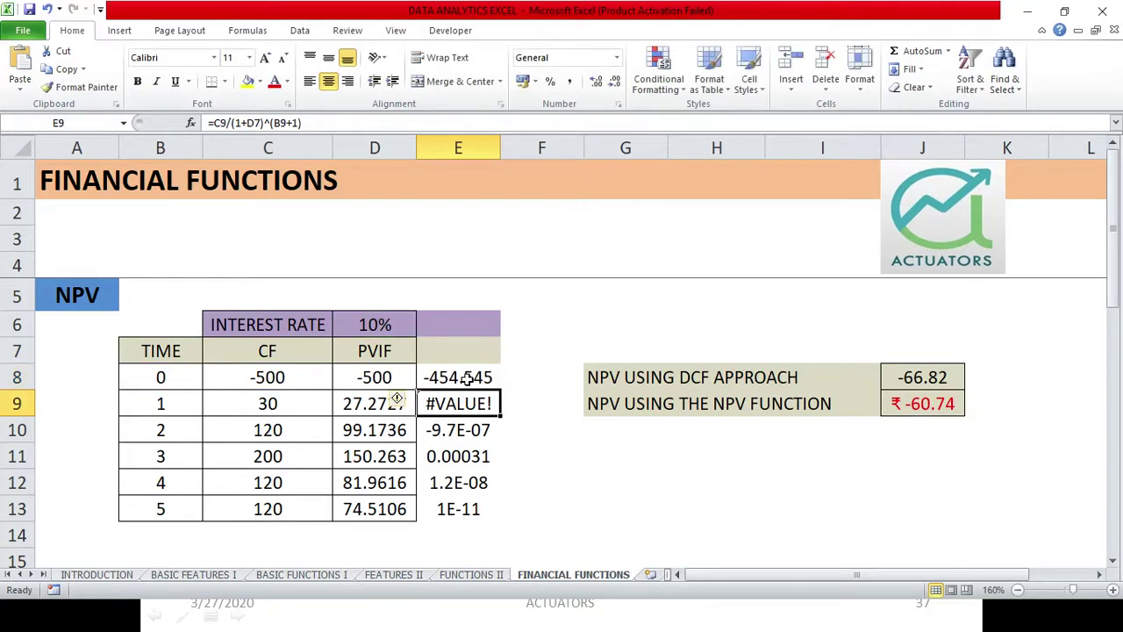
- Fill the corrected E8 formula down to E13, giving present values totalling -60.74
{"action": "left_click", "coordinate": [494, 377]}
{"action": "double_click", "coordinate": [500, 391]}
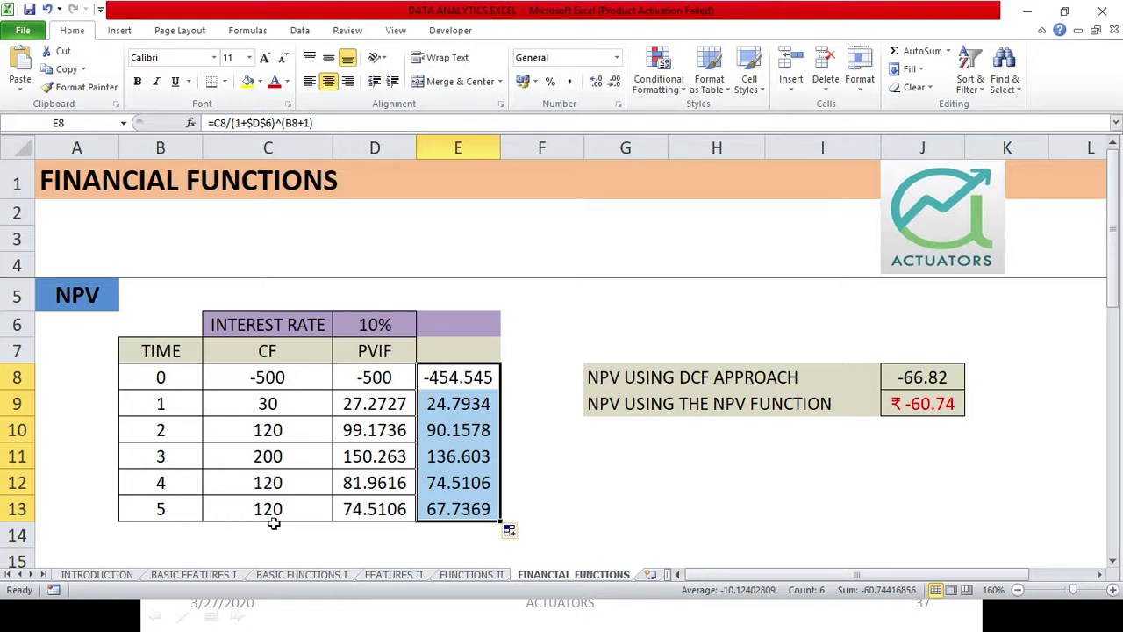
{"action": "left_click", "coordinate": [656, 435]}
- Enter =SUM(E8:E13) in G11 to total the present values, giving -60.7442
{"action": "left_click", "coordinate": [662, 447]}
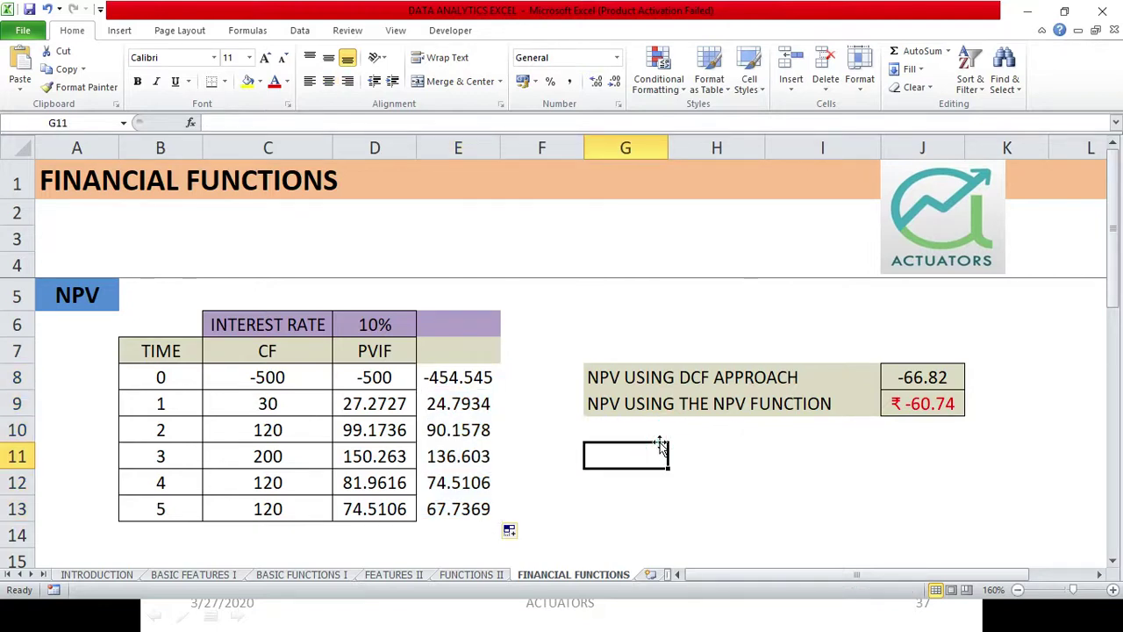
{"action": "type", "text": "=SUM("}
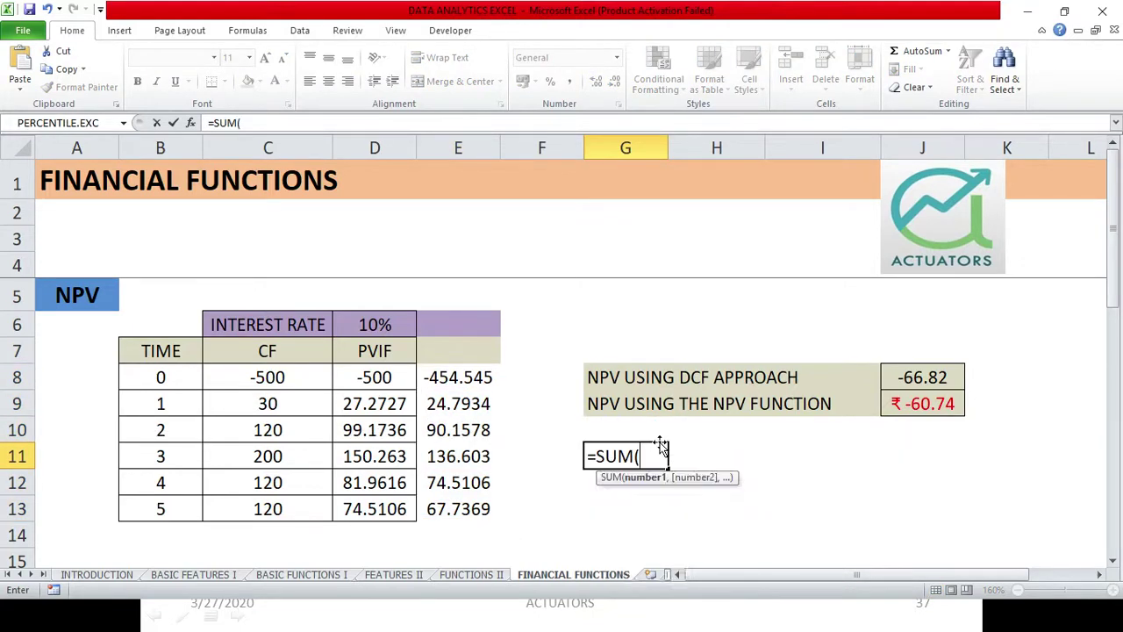
{"action": "left_click_drag", "start_coordinate": [455, 387], "coordinate": [459, 514]}
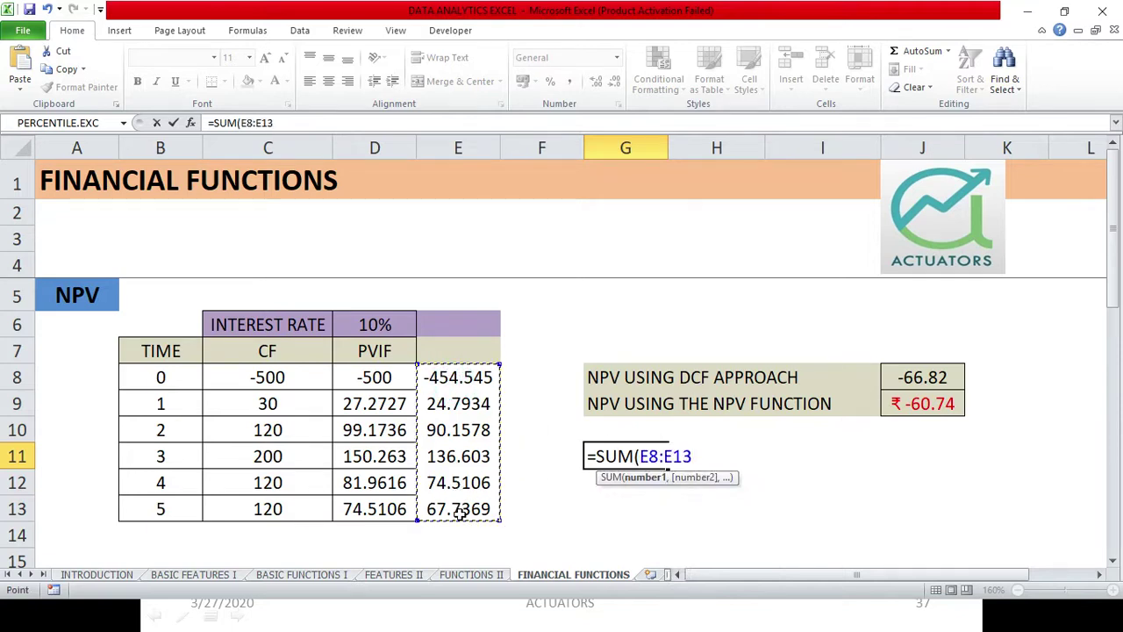
{"action": "type", "text": ")"}
{"action": "key", "text": "Return"}
- Compare the G11 total with the NPV formula in J9 and the DCF formula in J8
{"action": "left_click", "coordinate": [643, 460]}
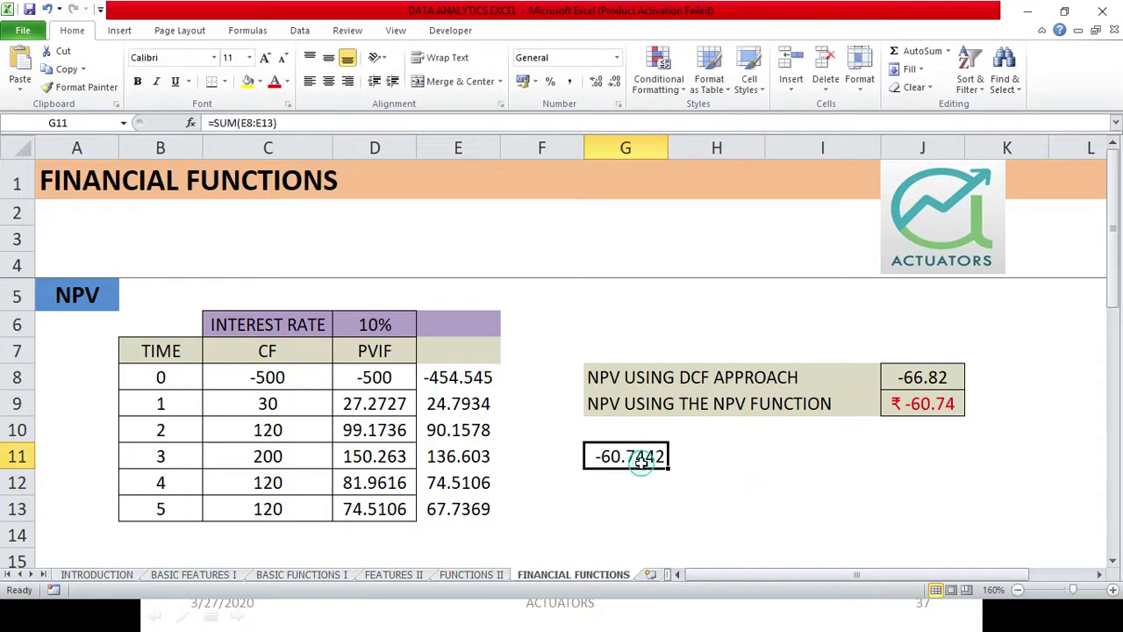
{"action": "left_click", "coordinate": [921, 404]}
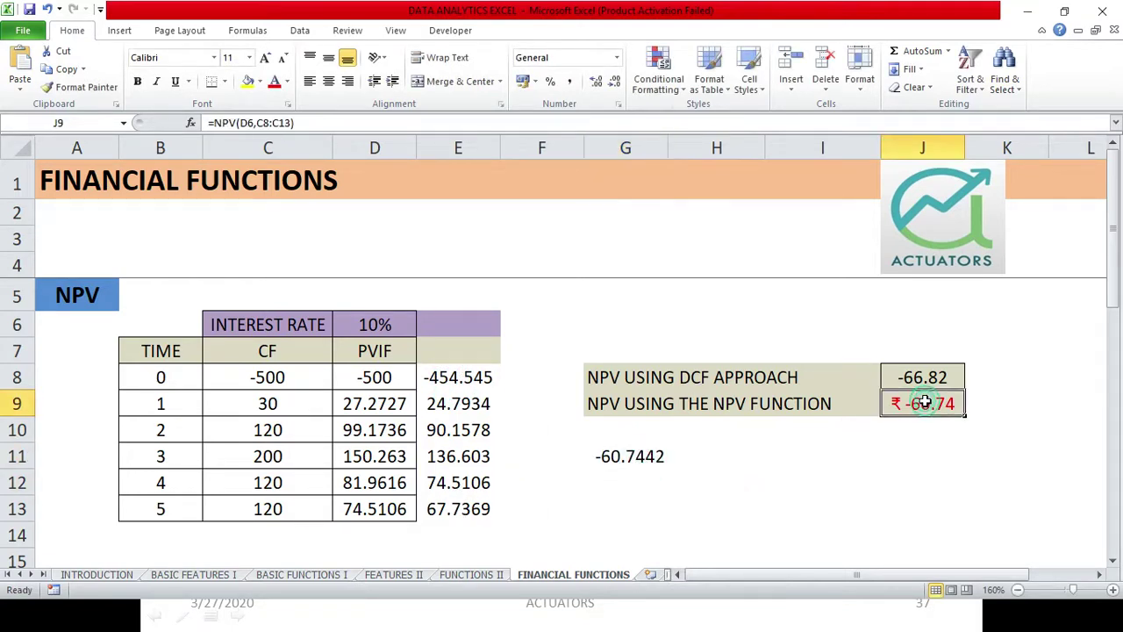
{"action": "left_click", "coordinate": [640, 464]}
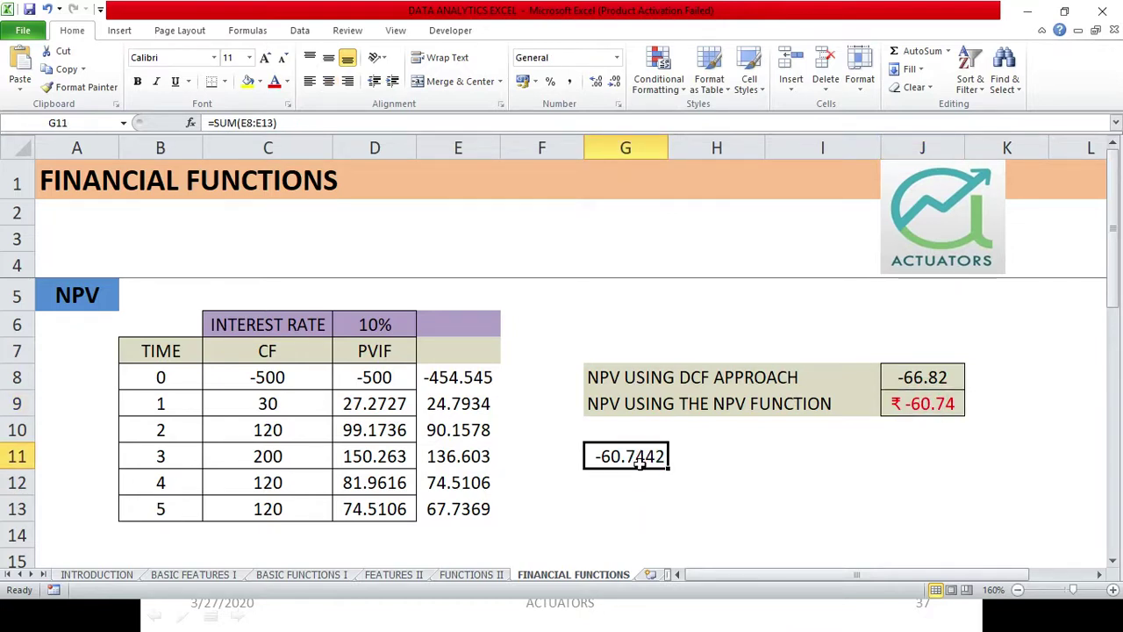
{"action": "left_click", "coordinate": [937, 375]}
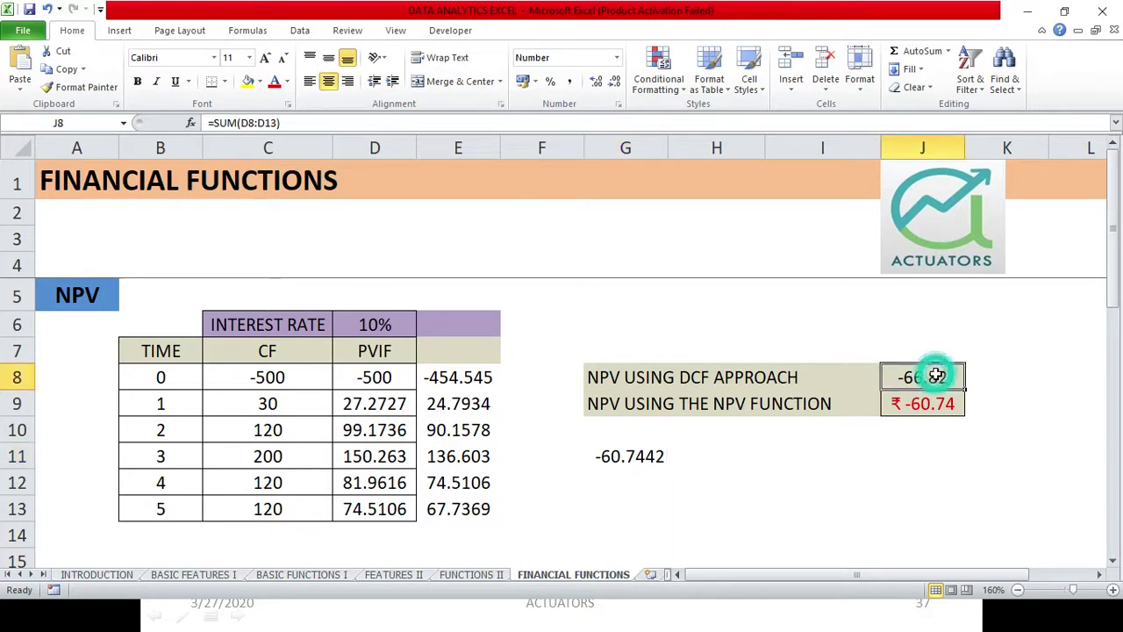
{"action": "left_click", "coordinate": [925, 436]}
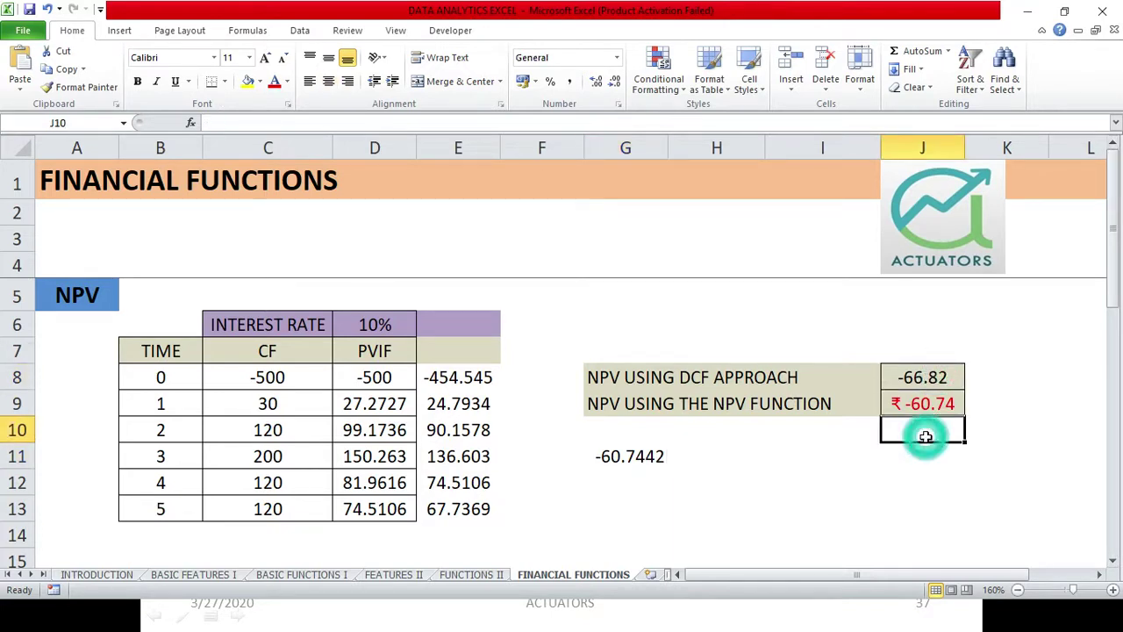
- Enter =NPV(D6,D9:D13) in J10 using the 10% rate and values D9:D13
{"action": "type", "text": "="}
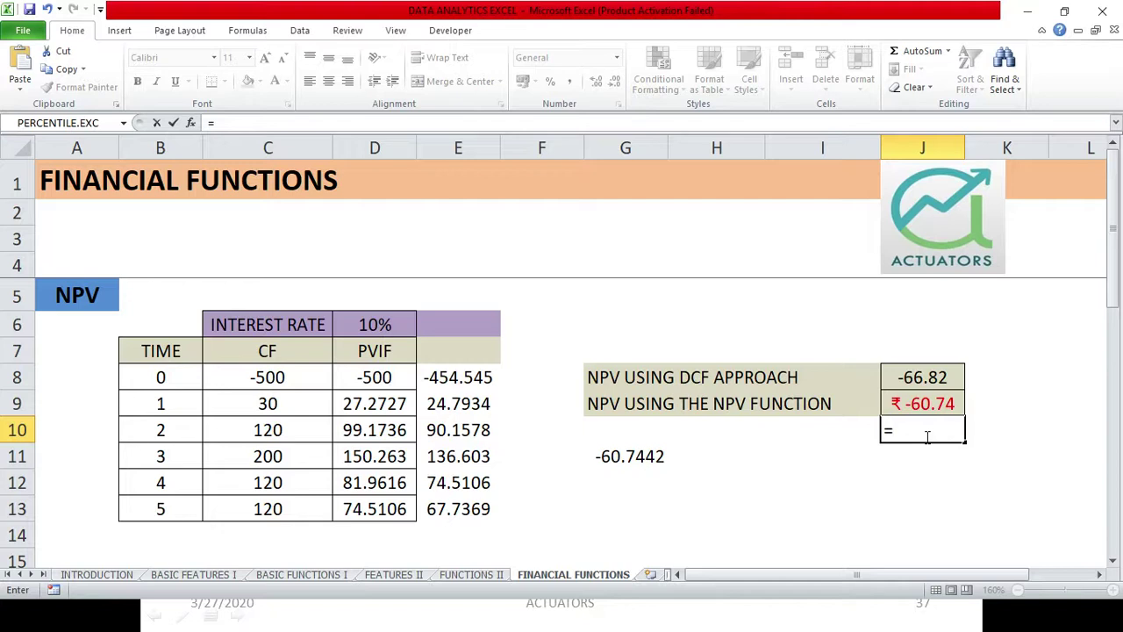
{"action": "type", "text": "NPV("}
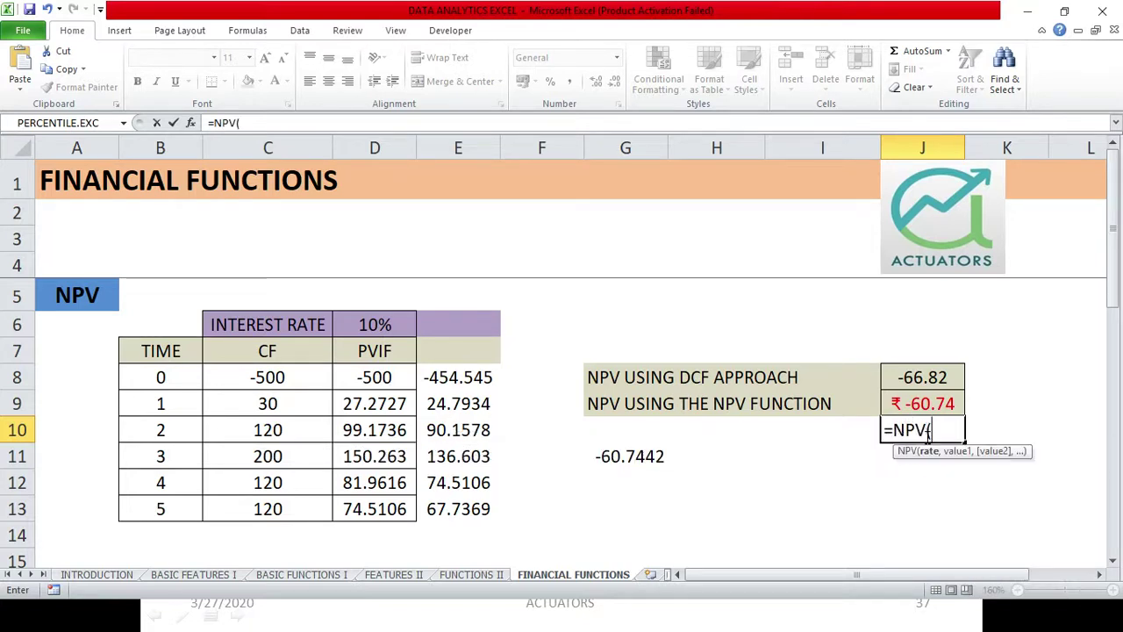
{"action": "left_click", "coordinate": [375, 325]}
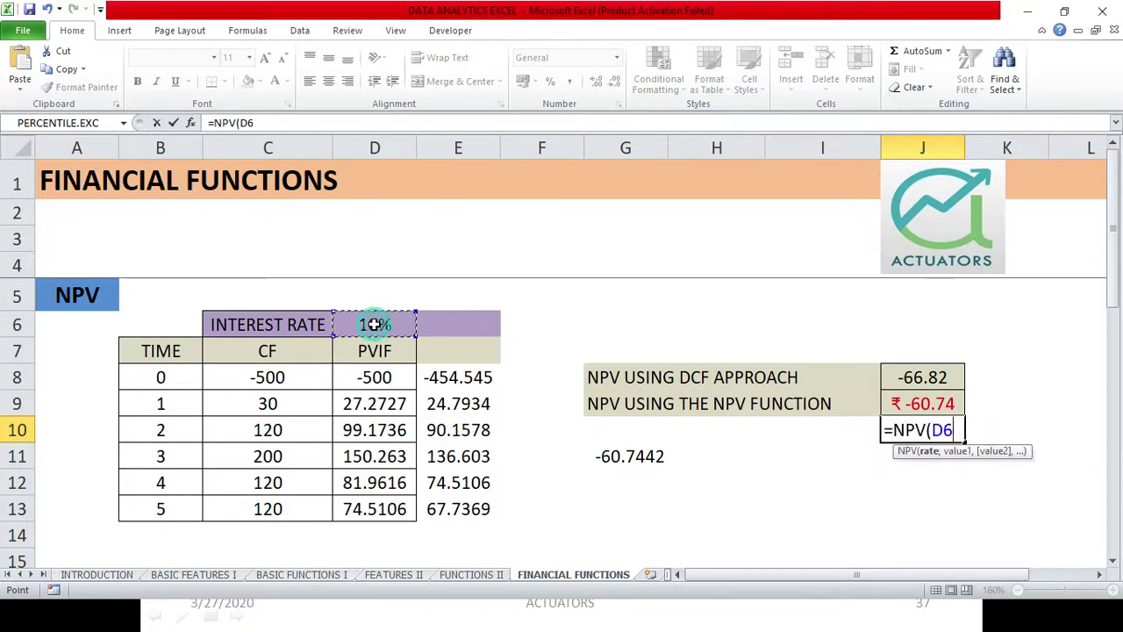
{"action": "type", "text": ","}
{"action": "left_click_drag", "start_coordinate": [386, 397], "coordinate": [386, 502]}
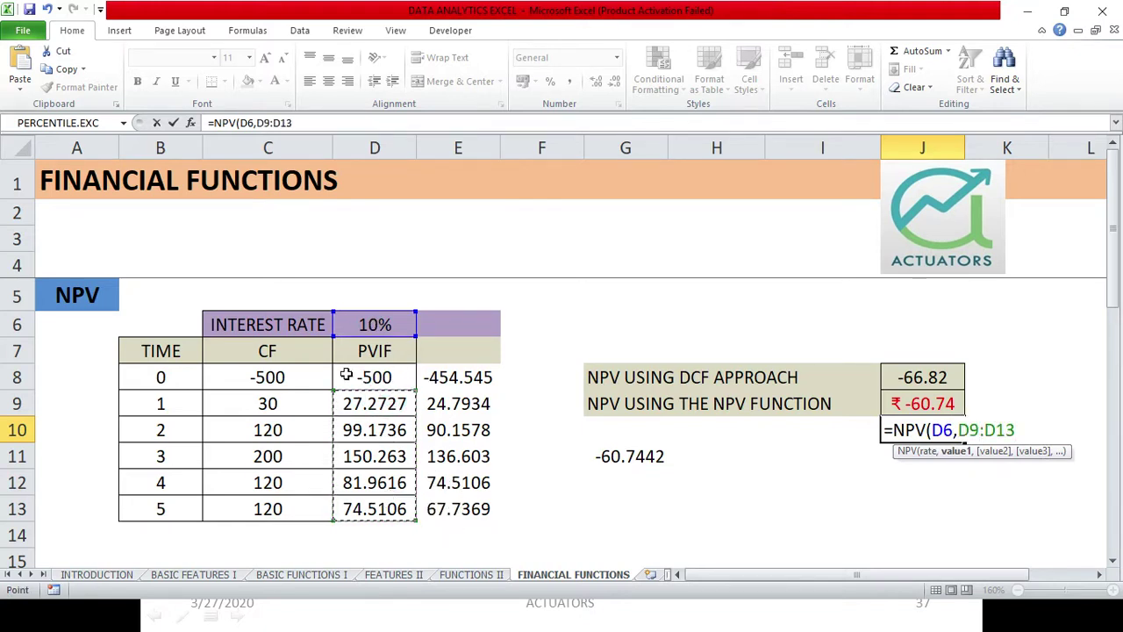
{"action": "type", "text": ")"}
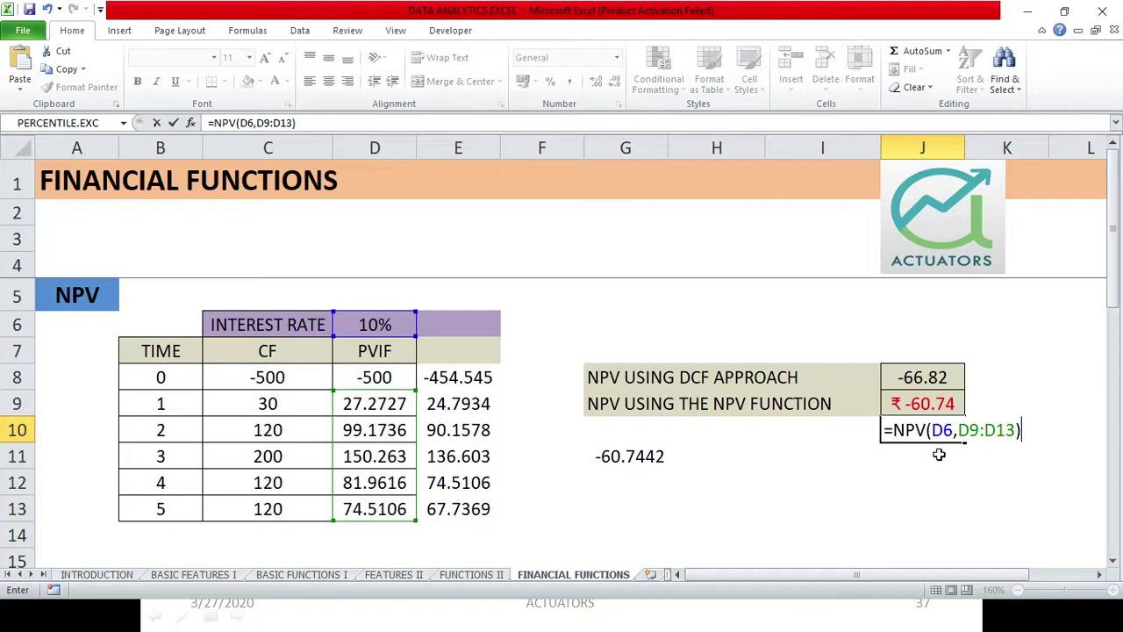
{"action": "left_click", "coordinate": [388, 406]}
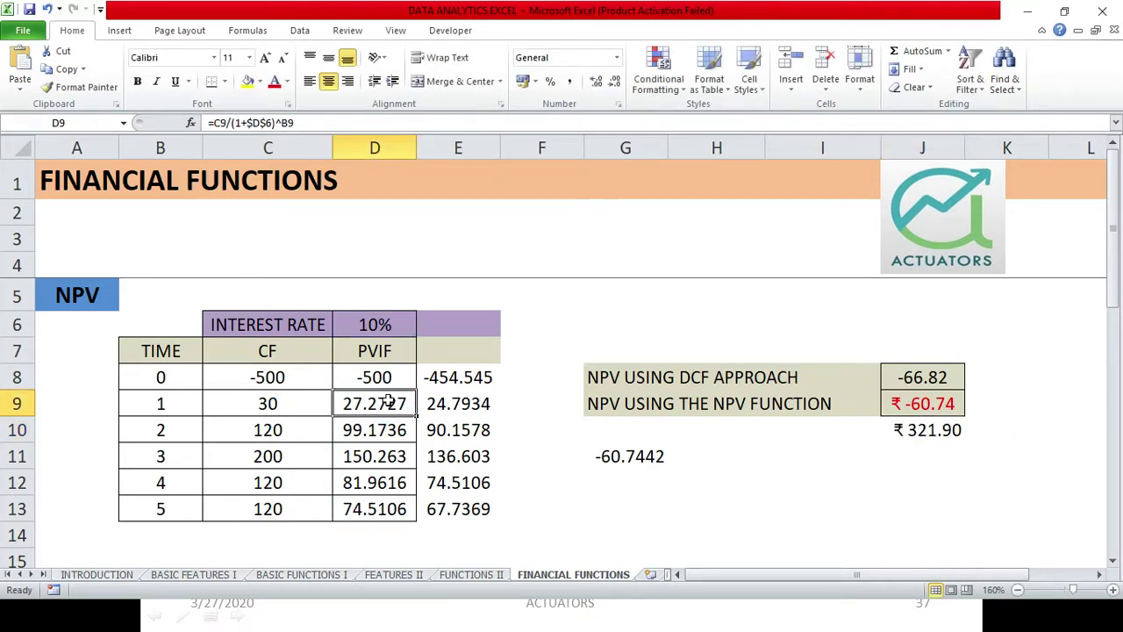
- Append -500 to the J10 formula so it subtracts the initial outlay, giving ₹ -178.10
{"action": "double_click", "coordinate": [924, 429]}
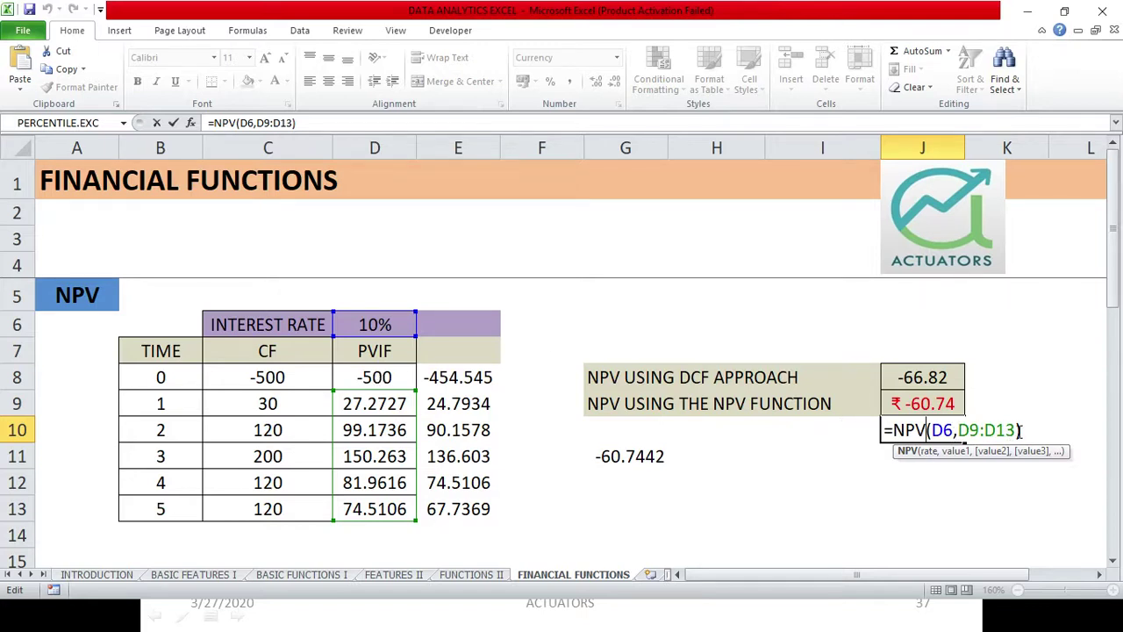
{"action": "left_click_drag", "start_coordinate": [1018, 430], "coordinate": [895, 430]}
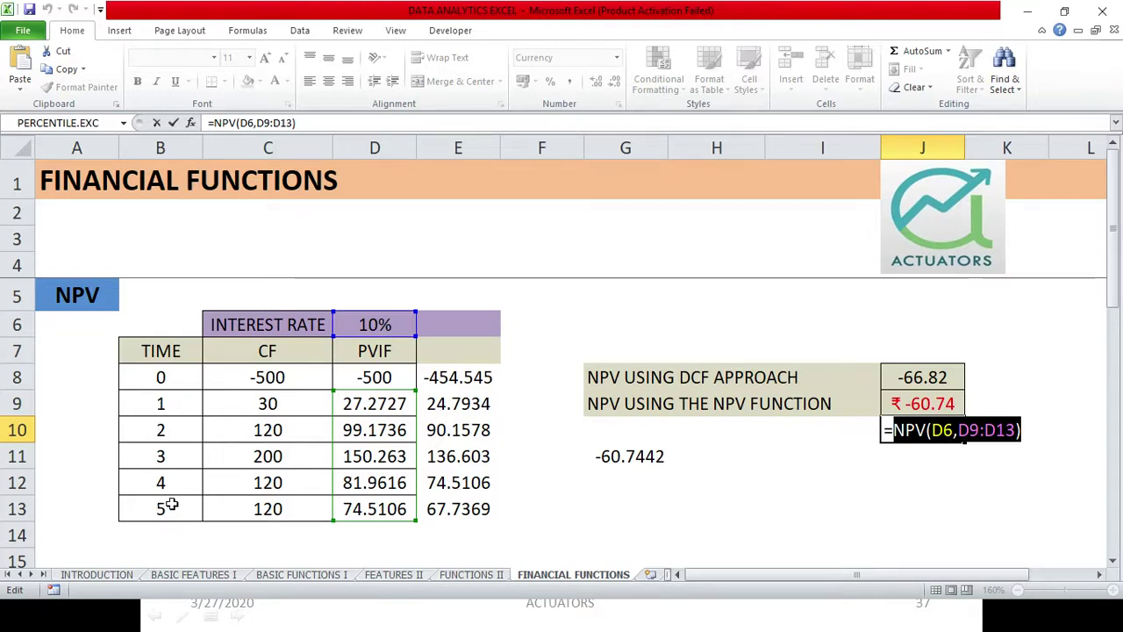
{"action": "left_click", "coordinate": [1025, 437]}
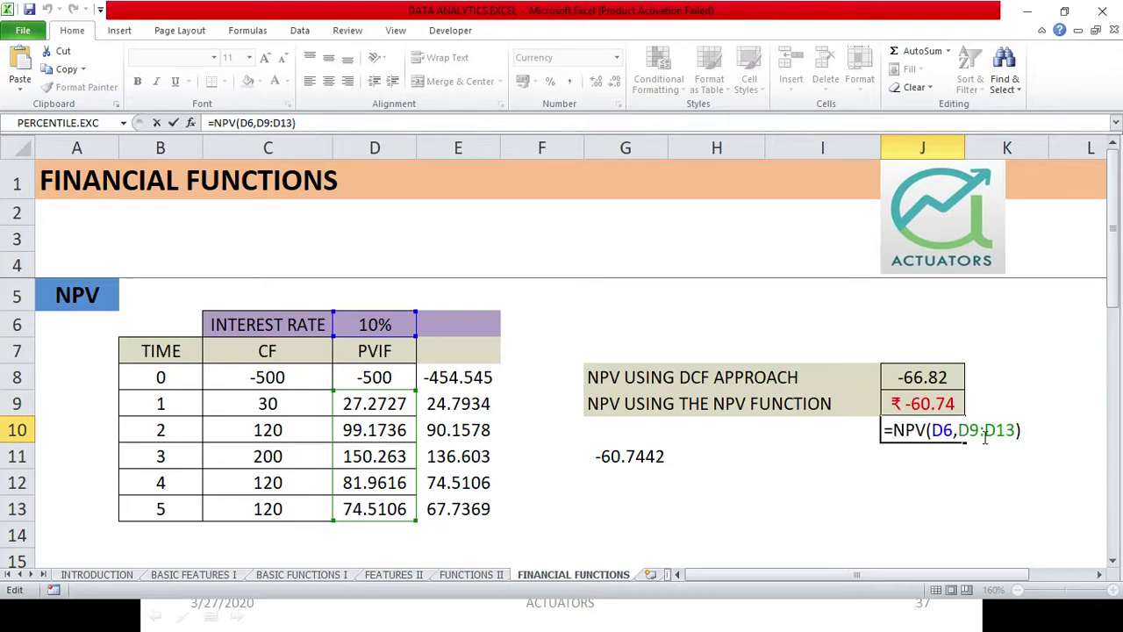
{"action": "type", "text": "-500"}
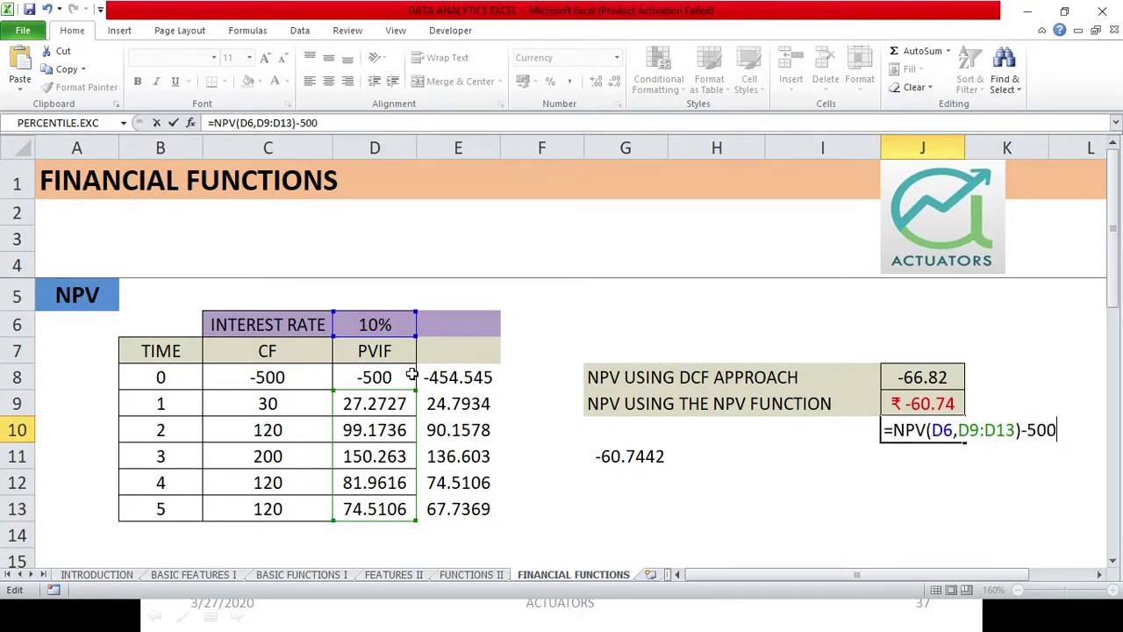
{"action": "key", "text": "Return"}
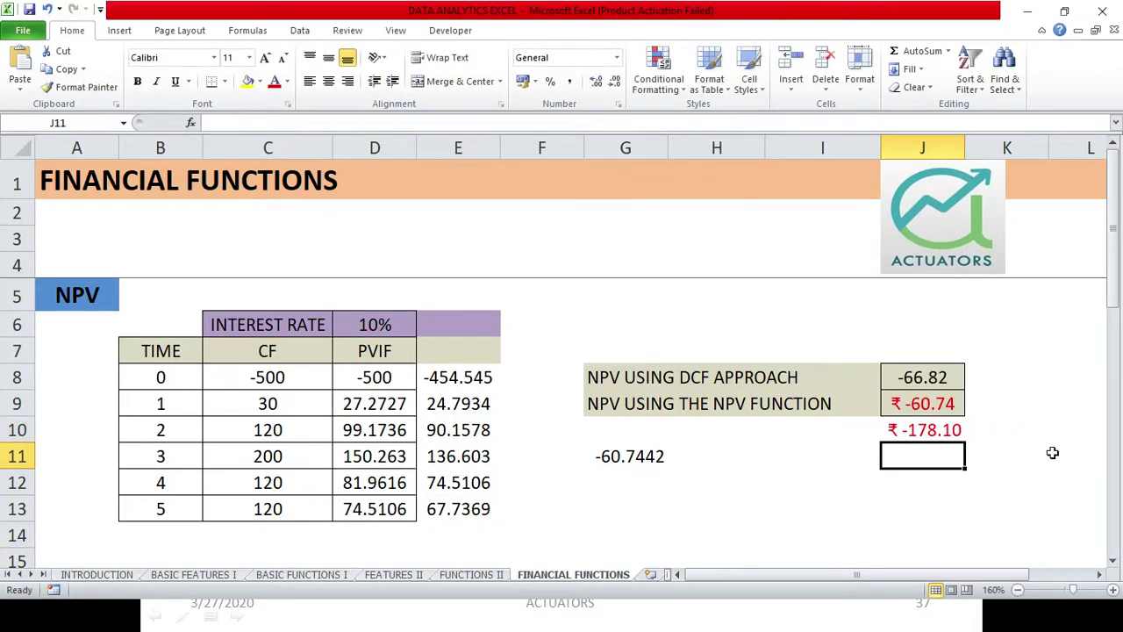
- Replace D9:D13 with C9:C13 in J10, making =NPV(D6,C9:C13)-500 return ₹ -66.82
{"action": "double_click", "coordinate": [953, 425]}
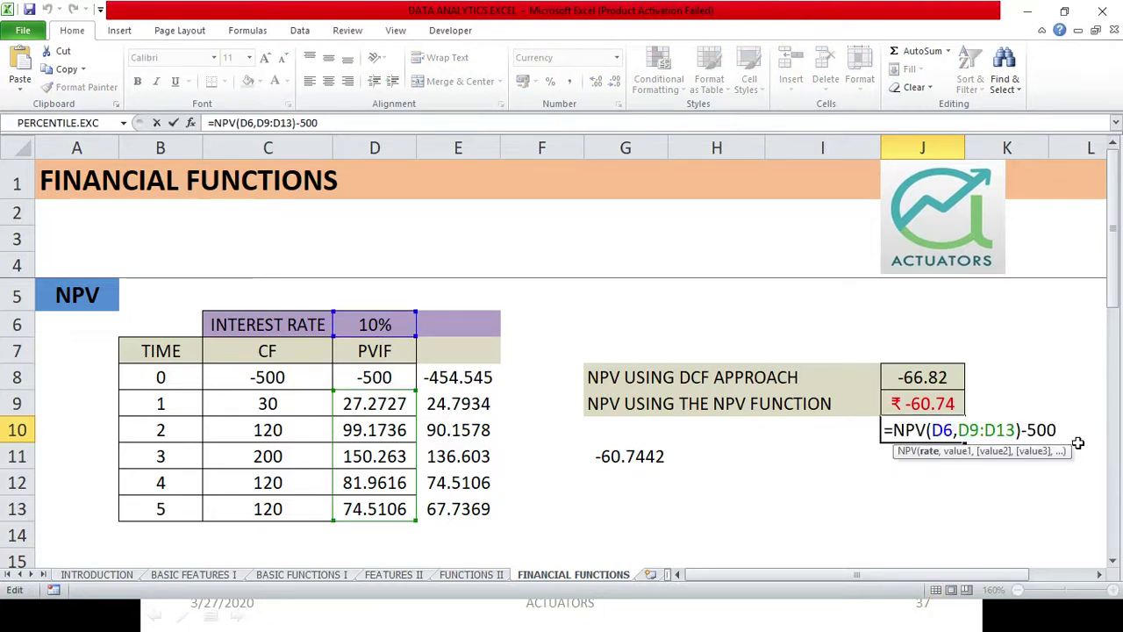
{"action": "left_click_drag", "start_coordinate": [1016, 430], "coordinate": [956, 430]}
{"action": "key", "text": "BackSpace"}
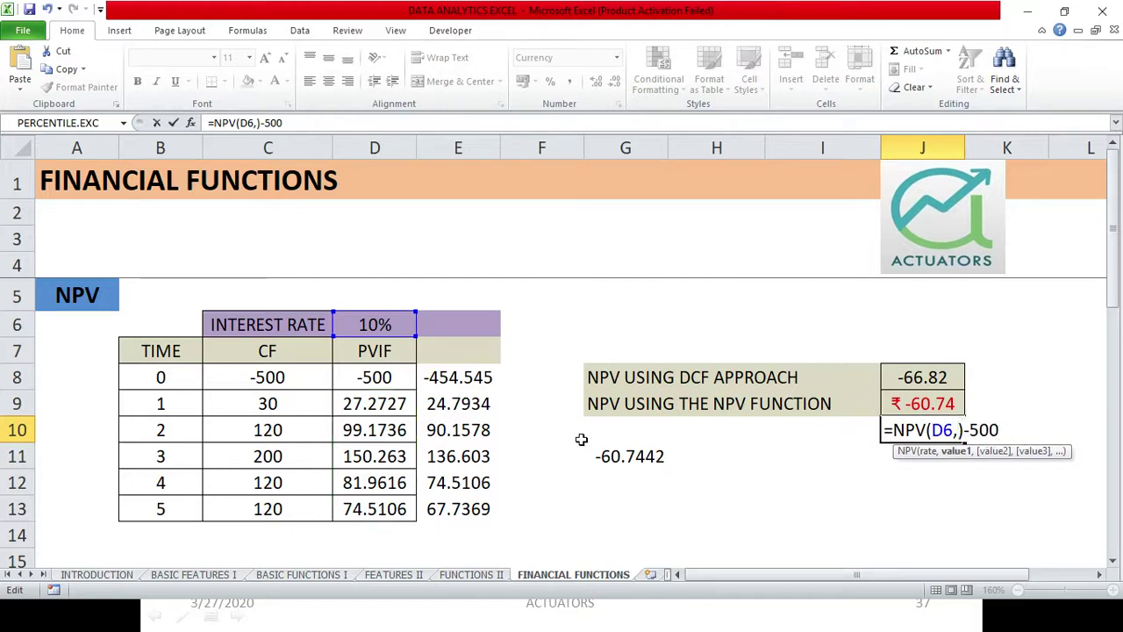
{"action": "left_click", "coordinate": [274, 400]}
{"action": "left_click_drag", "start_coordinate": [274, 400], "coordinate": [276, 508]}
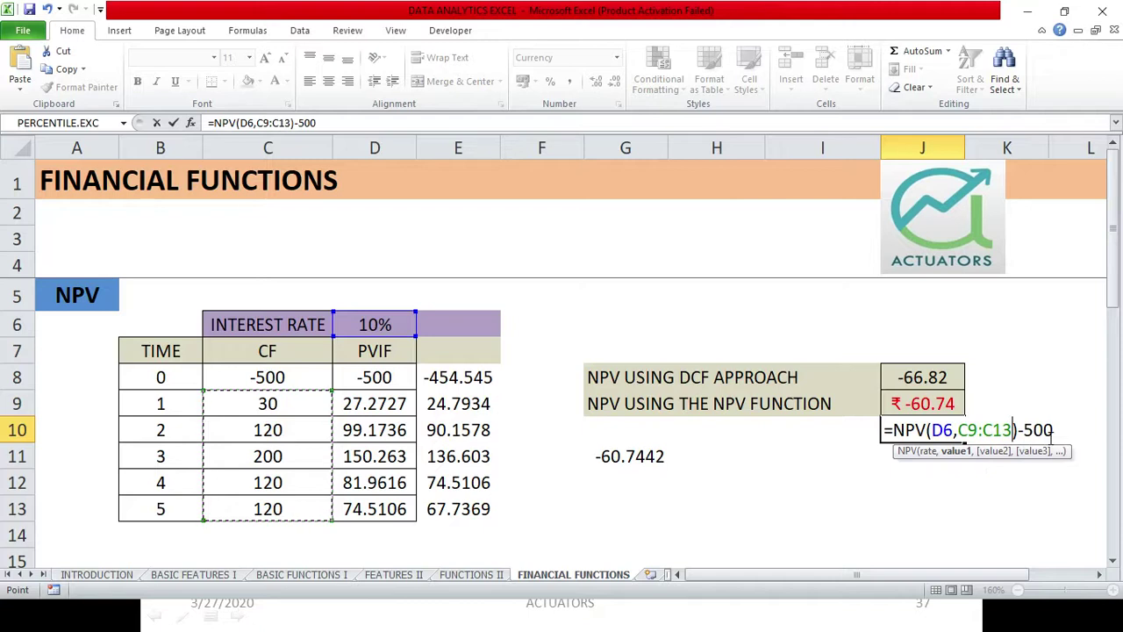
{"action": "key", "text": "Return"}
{"action": "left_click", "coordinate": [934, 428]}
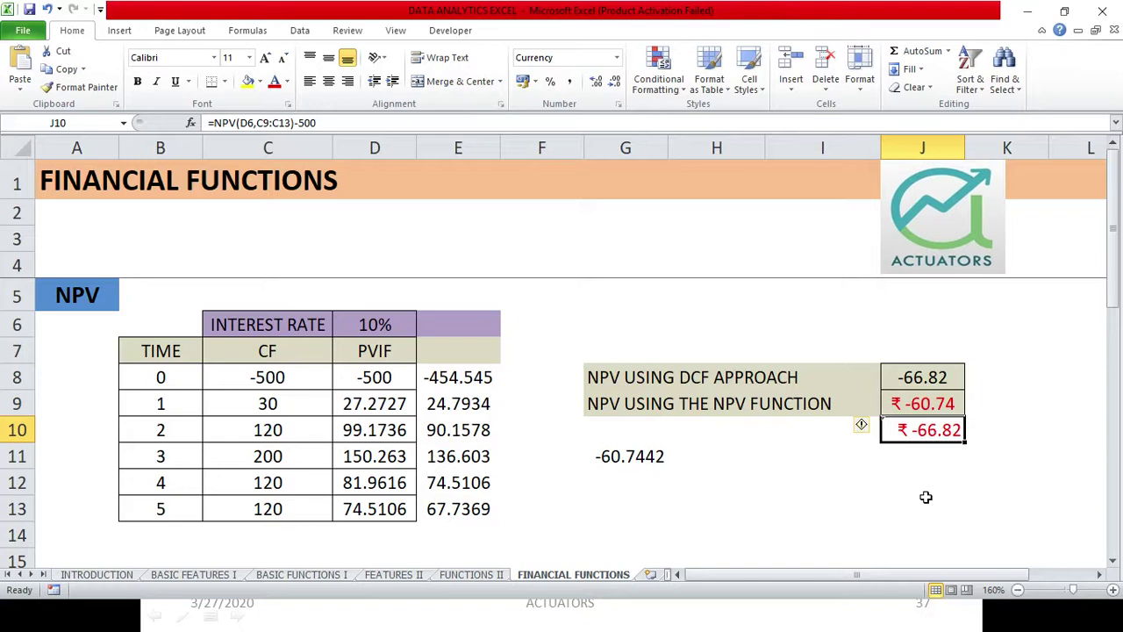
- Review the J8 and J9 NPV formulas, then open J10's =NPV(D6,C9:C13)-500 for inspection
{"action": "left_click", "coordinate": [937, 377]}
{"action": "left_click", "coordinate": [937, 430]}
{"action": "left_click_drag", "start_coordinate": [930, 377], "coordinate": [928, 402]}
{"action": "left_click", "coordinate": [928, 403]}
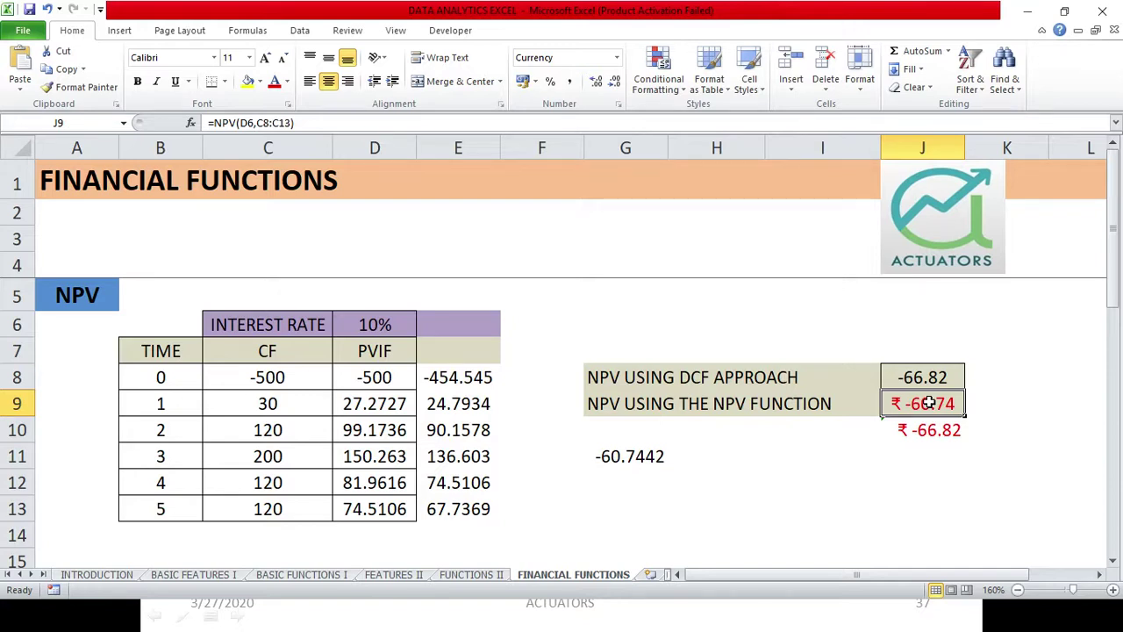
{"action": "double_click", "coordinate": [930, 430]}
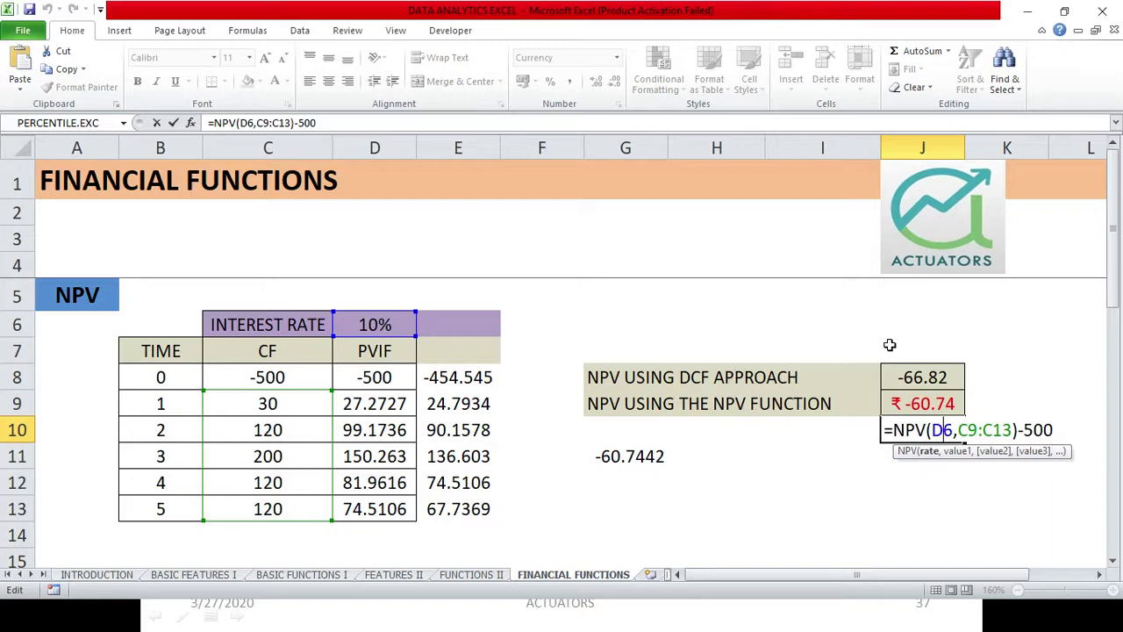
- Type the note "PV OF OUTFLOWS>PV OF INFLOWS" into H12 beneath the NPV results
{"action": "key", "text": "Return"}
{"action": "key", "text": "Return"}
{"action": "key", "text": "Left"}
{"action": "key", "text": "Left"}
{"action": "type", "text": "PV OF OUT"}
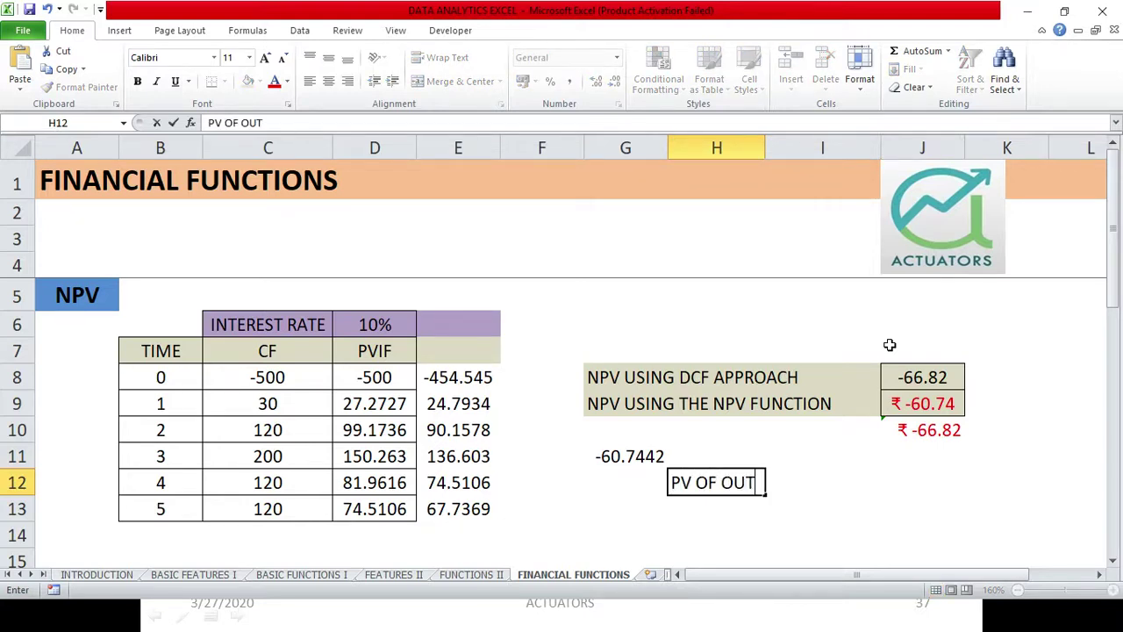
{"action": "type", "text": "FLOWS>PV OF INFLOWS"}
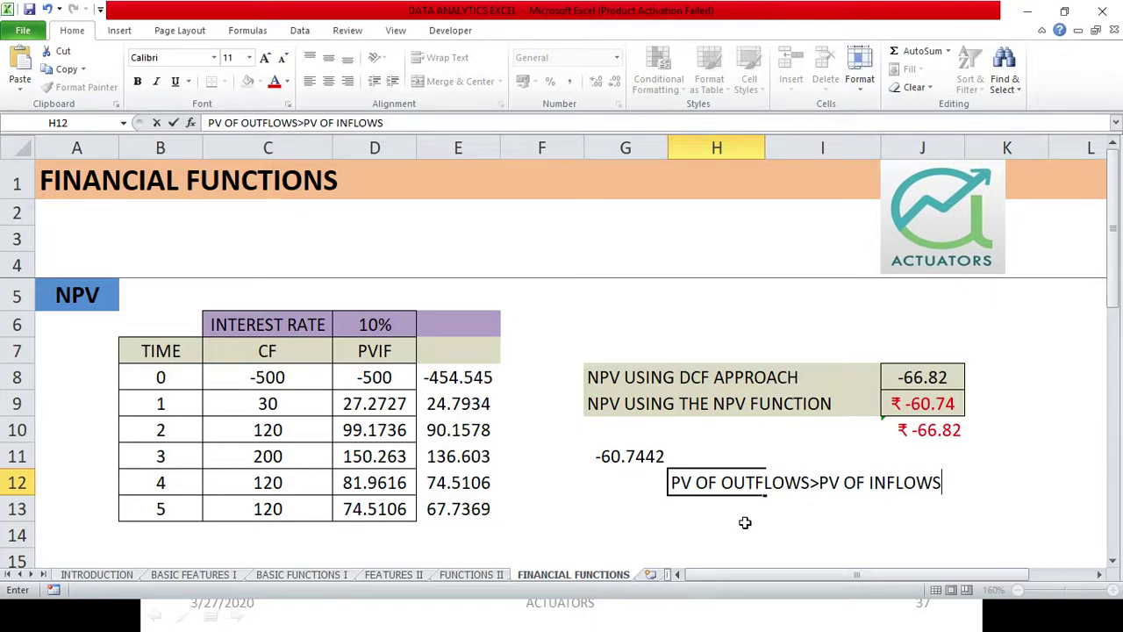
{"action": "key", "text": "Return"}
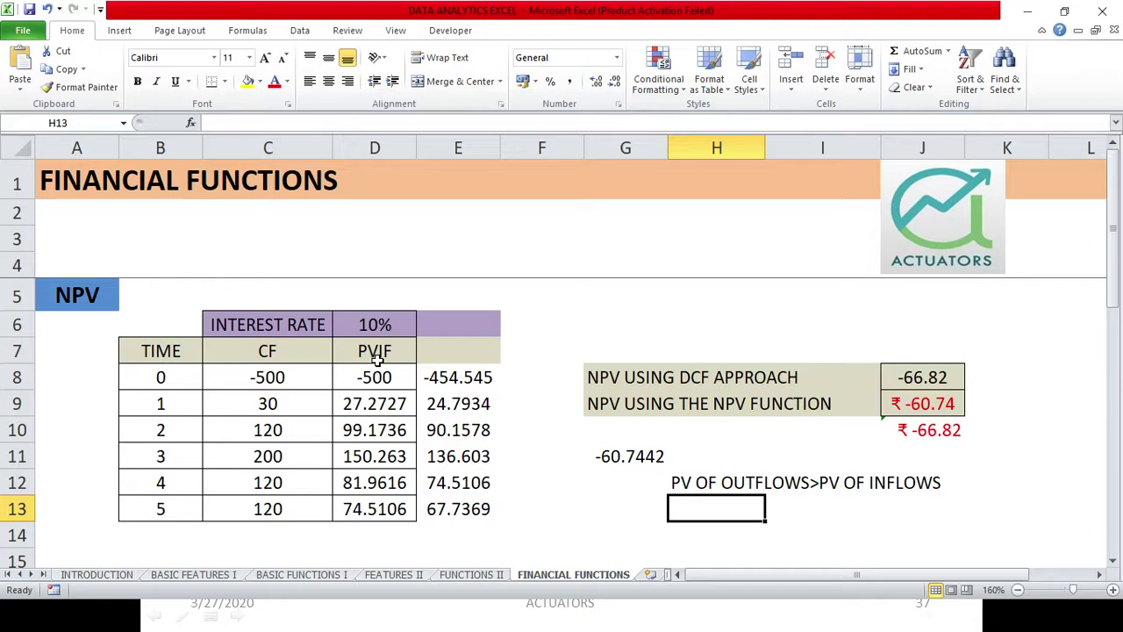
{"action": "left_click", "coordinate": [904, 379]}
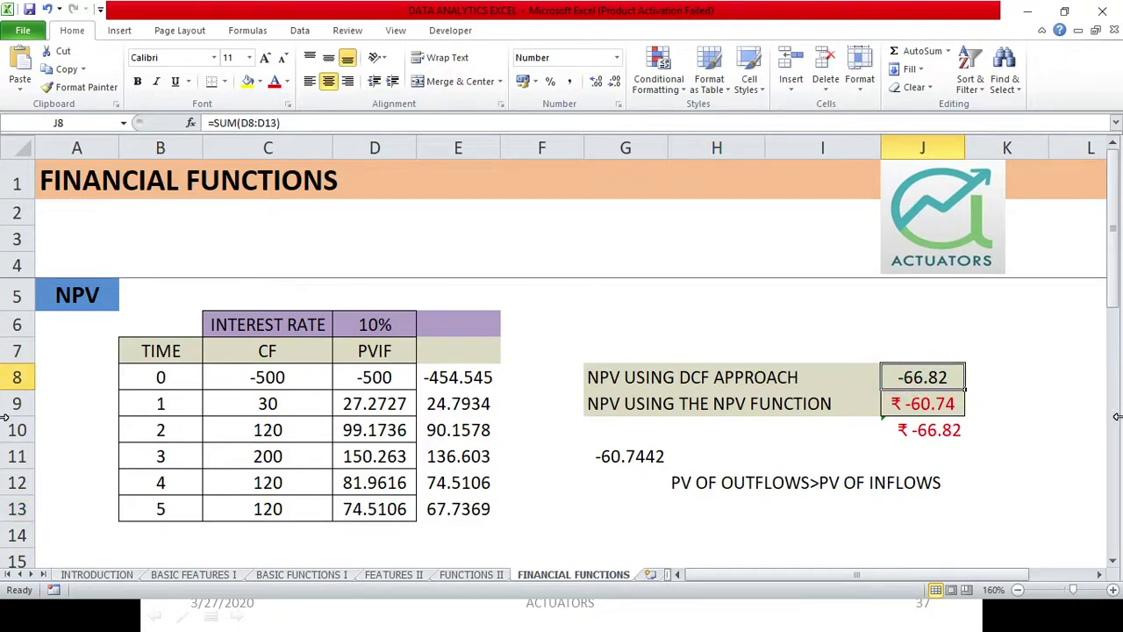